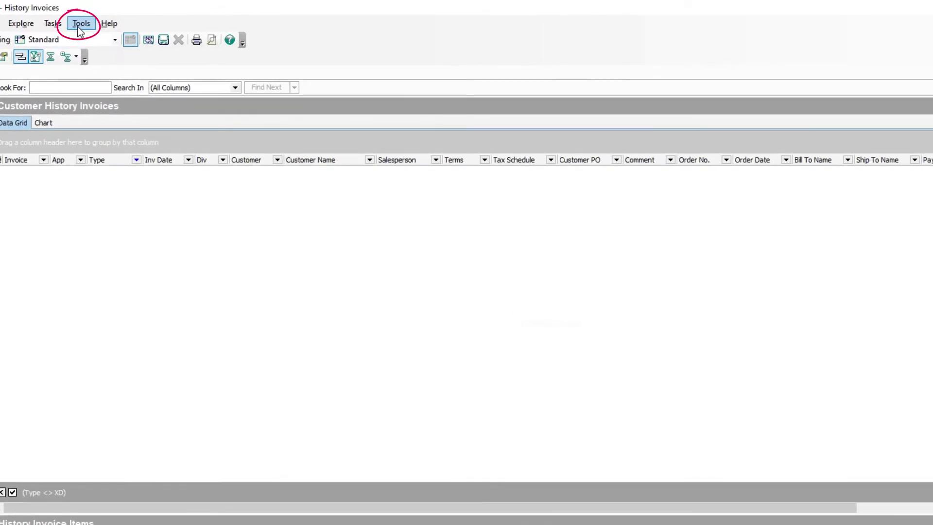
- Review the Data options for automatic data loading and row count limiting, and close the options without applying changes
click(79, 24)
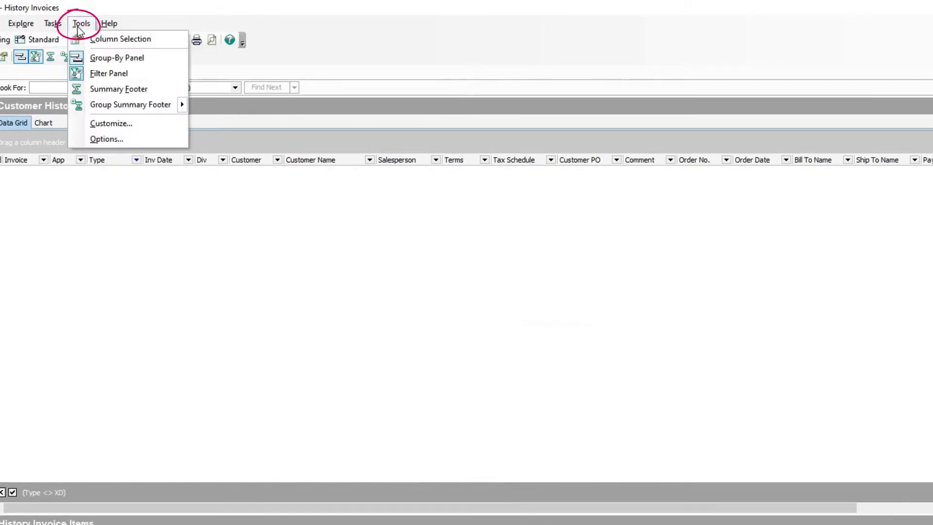
click(111, 139)
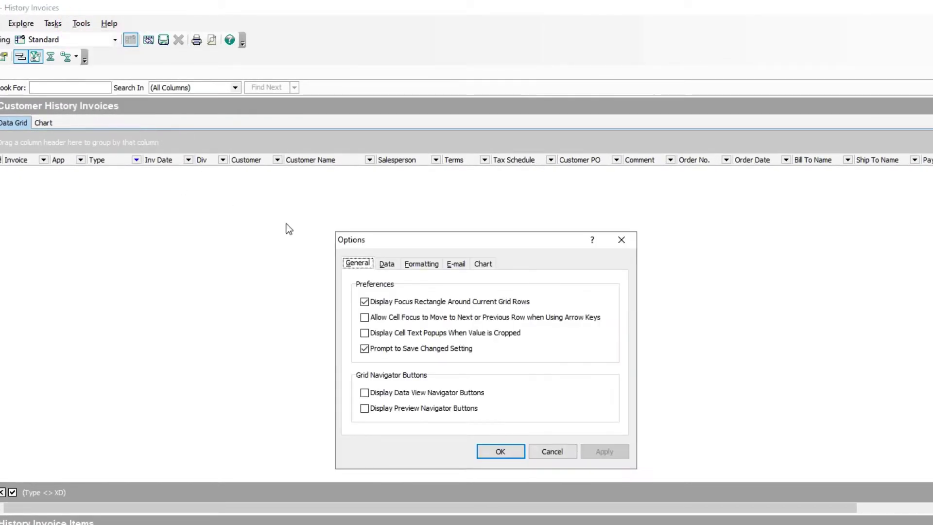
click(386, 264)
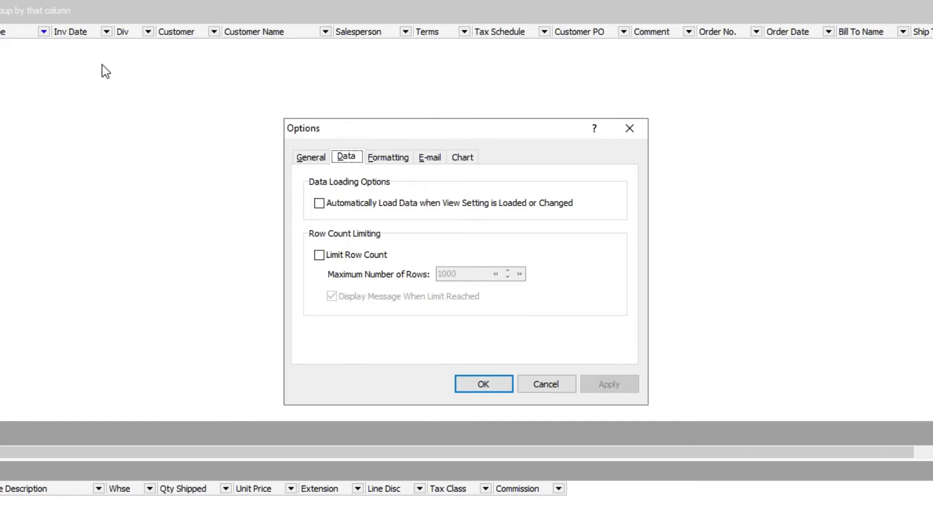
click(535, 383)
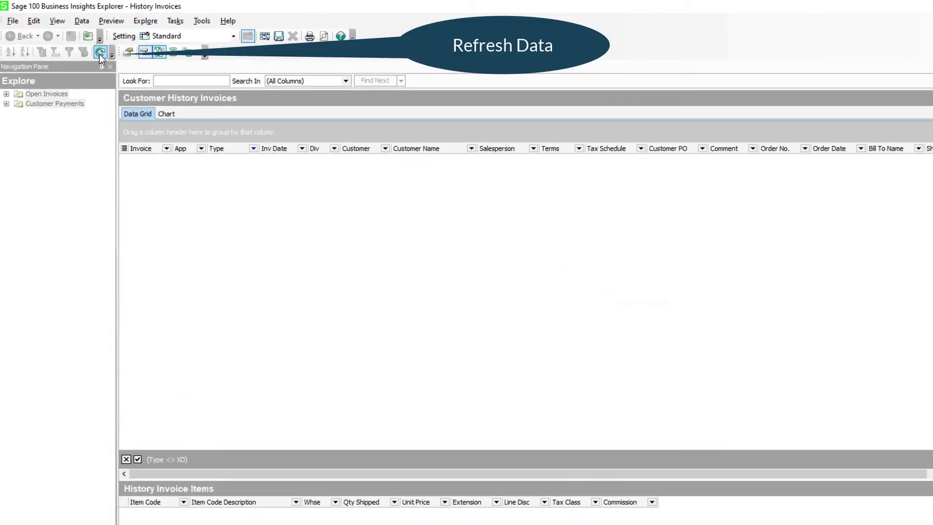
- Load the Customer History Invoices data and show the list of available previews in the navigation pane
click(99, 53)
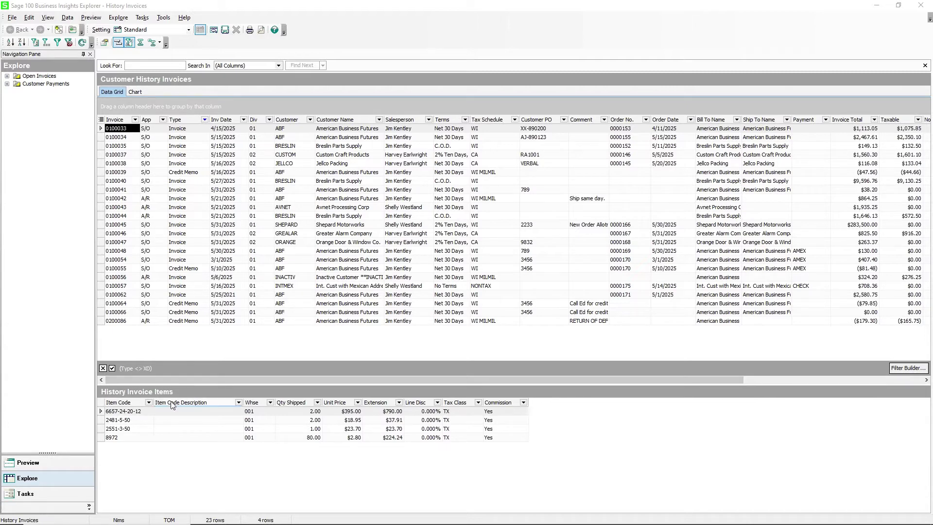
click(47, 462)
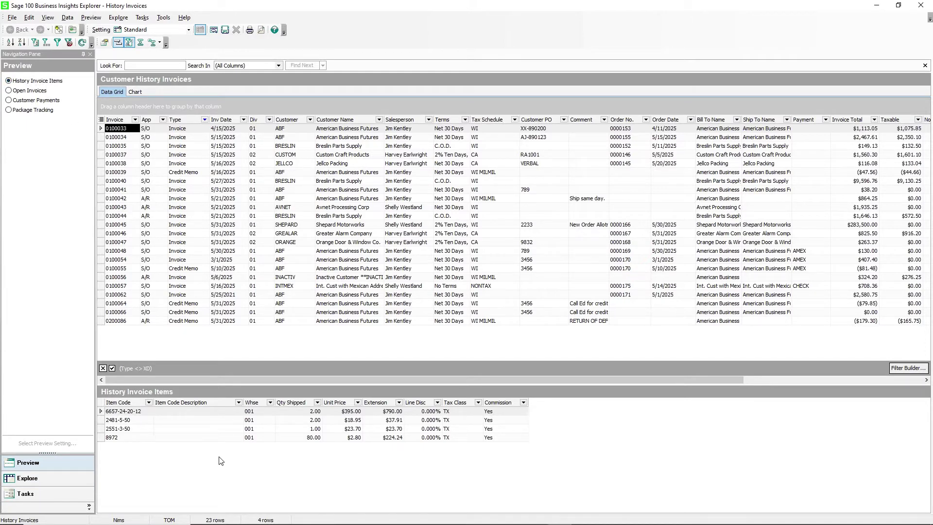
- Preview the line items of the history invoices one after another, from the second row to the invoice commented "Ship same day."
click(119, 139)
click(118, 148)
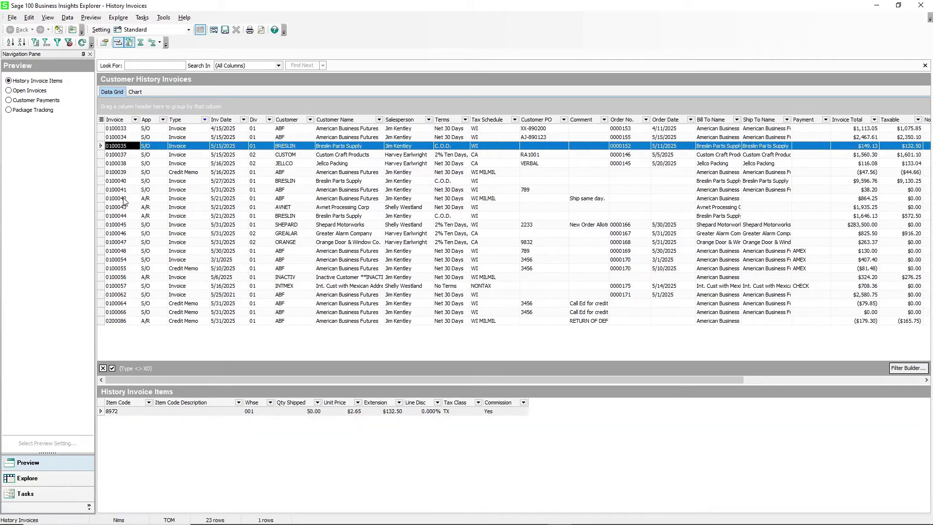
click(124, 155)
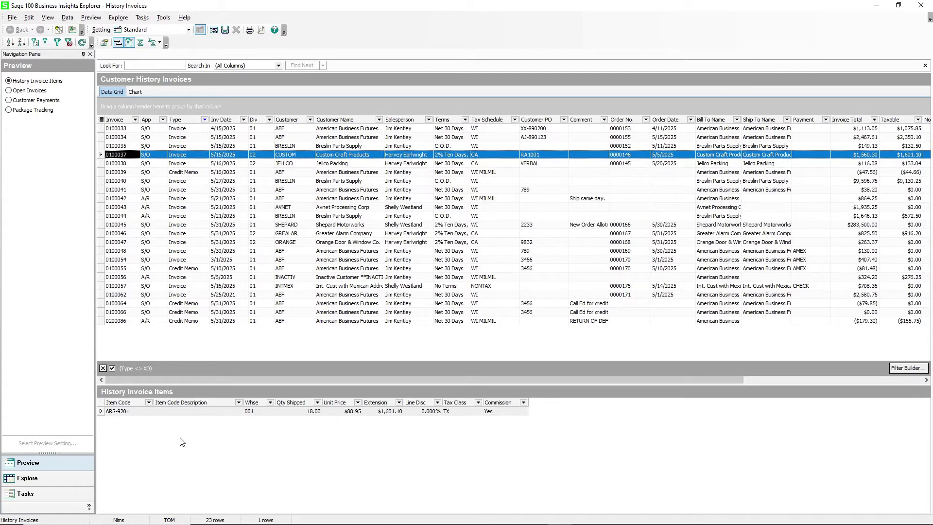
click(125, 165)
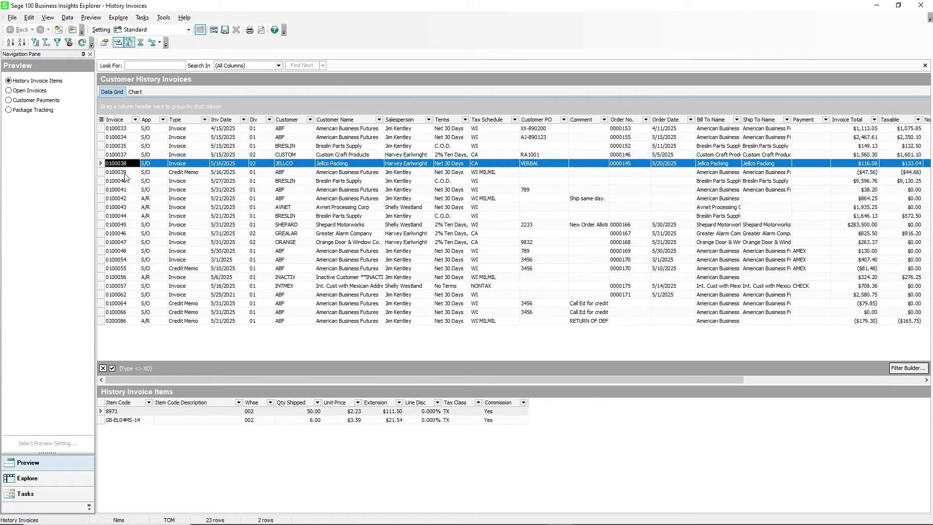
click(124, 174)
click(124, 181)
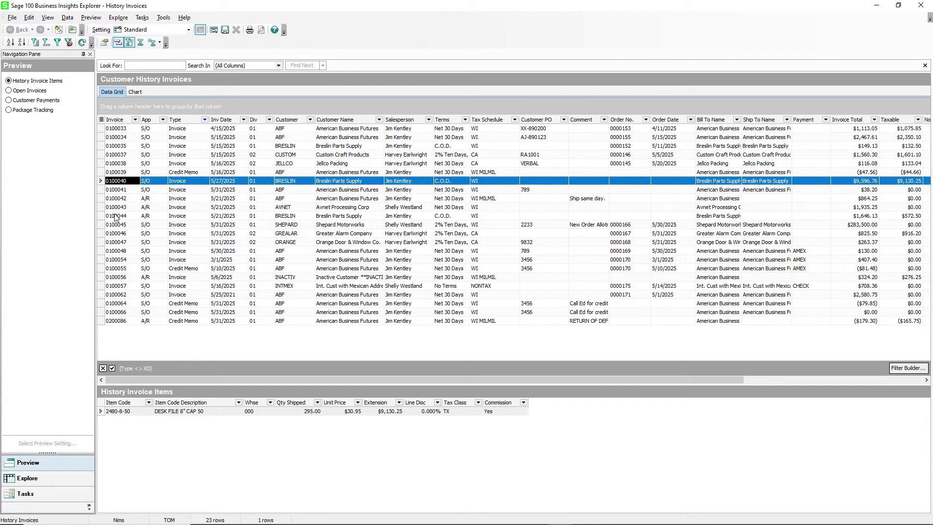
click(120, 190)
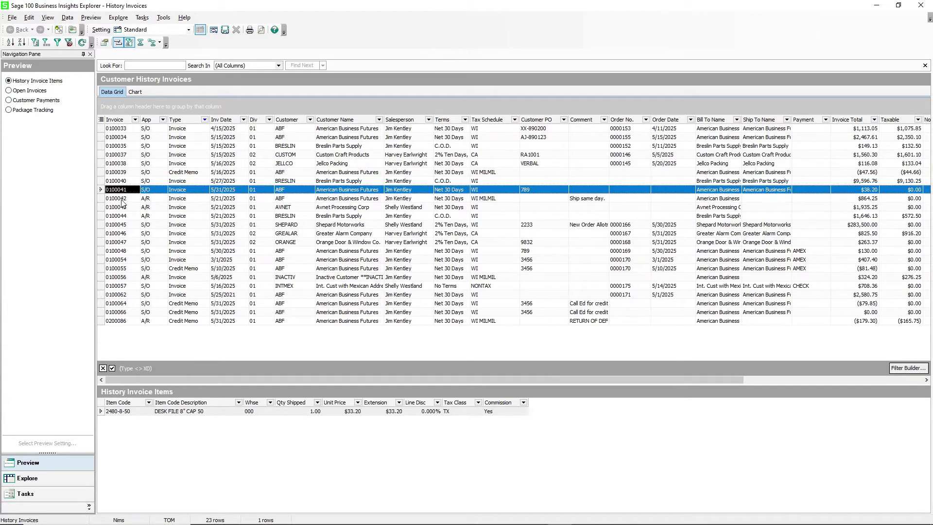
click(123, 199)
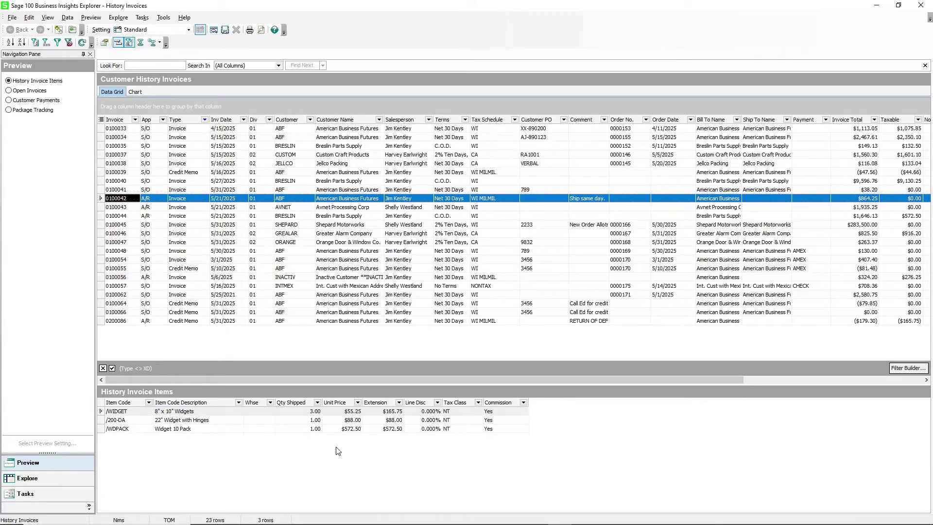
- Drill into the History Invoice Items preview for the selected invoice and return to the Customer History Invoices view
right_click(291, 456)
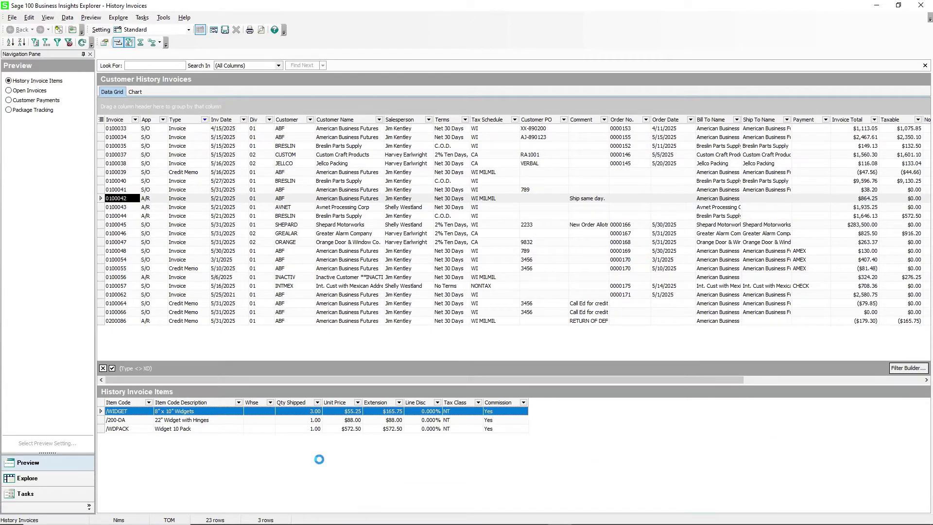
click(321, 459)
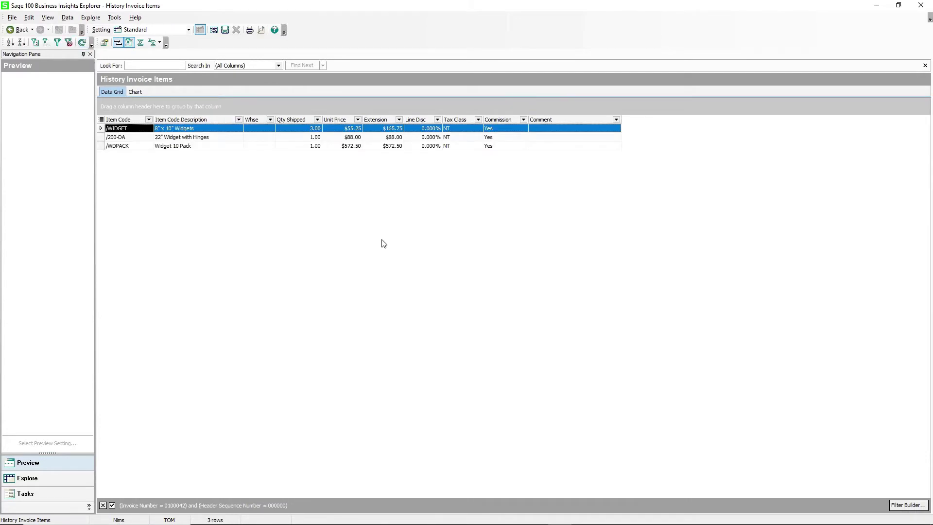
click(19, 30)
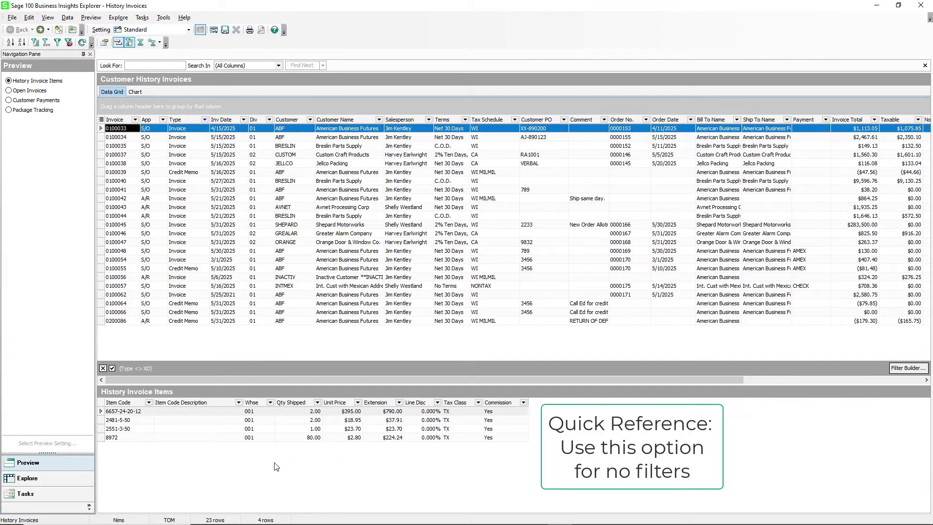
- Open the History Invoice Items preview as its own view without filters and load its data
right_click(283, 469)
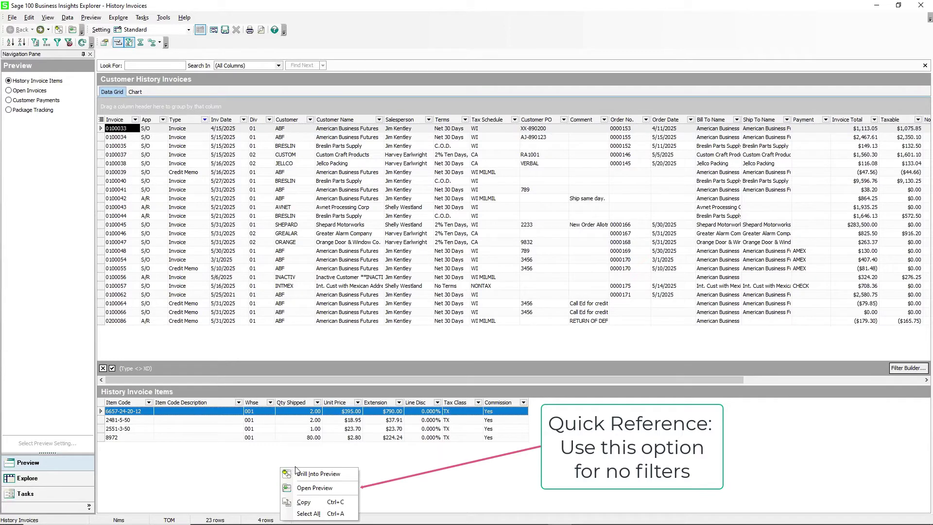
click(305, 488)
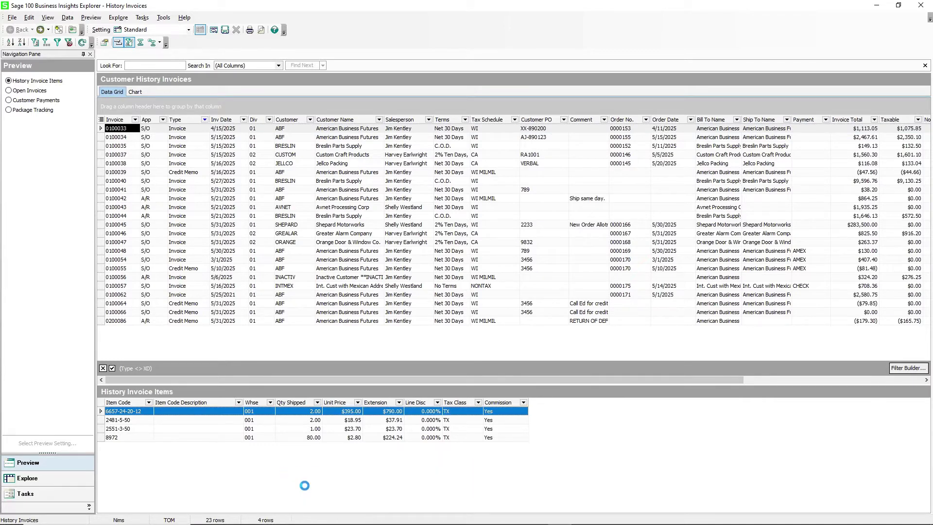
click(82, 43)
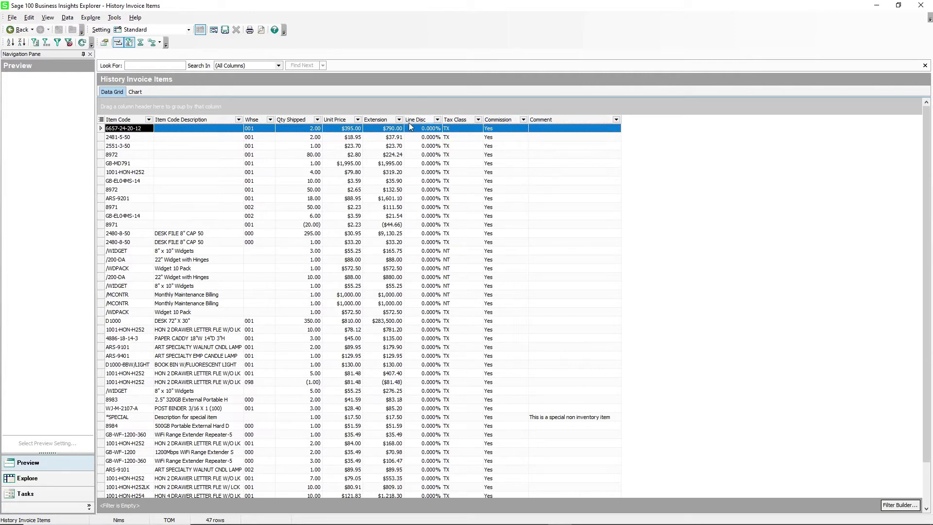
- Add the CustomerNo column from AR_InvoiceHistoryHeader to the invoice items grid and place it before Item Code
right_click(339, 120)
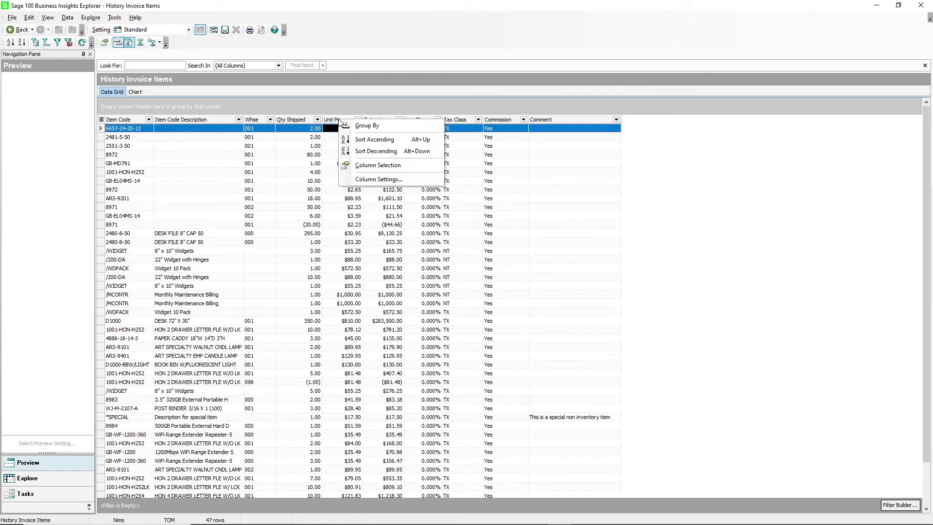
click(371, 180)
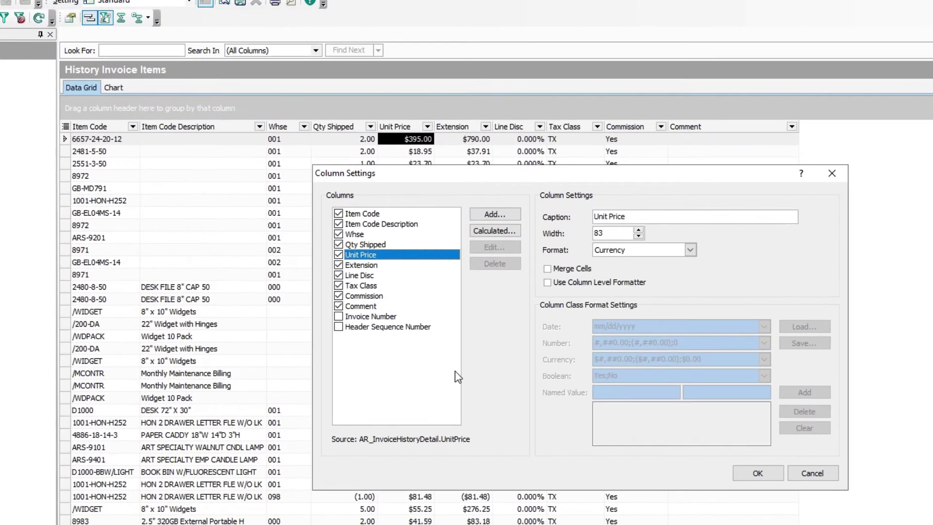
click(494, 215)
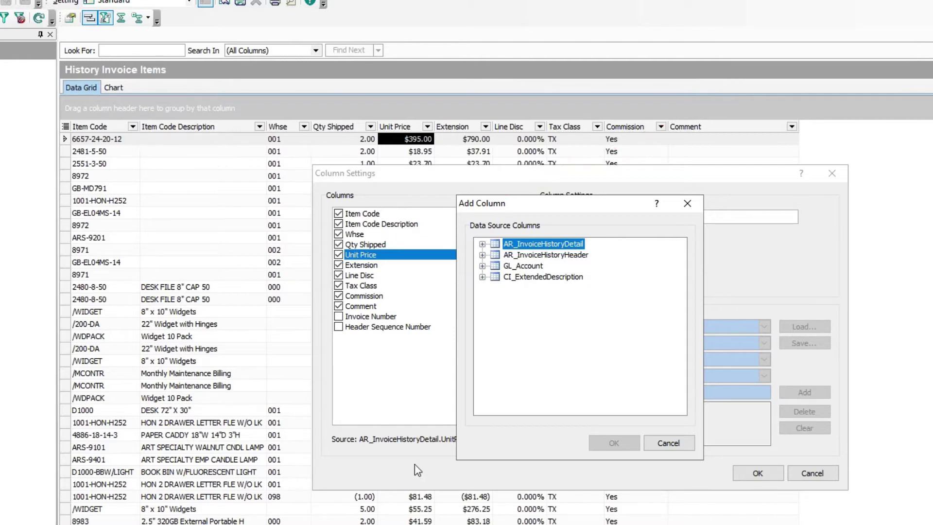
click(482, 256)
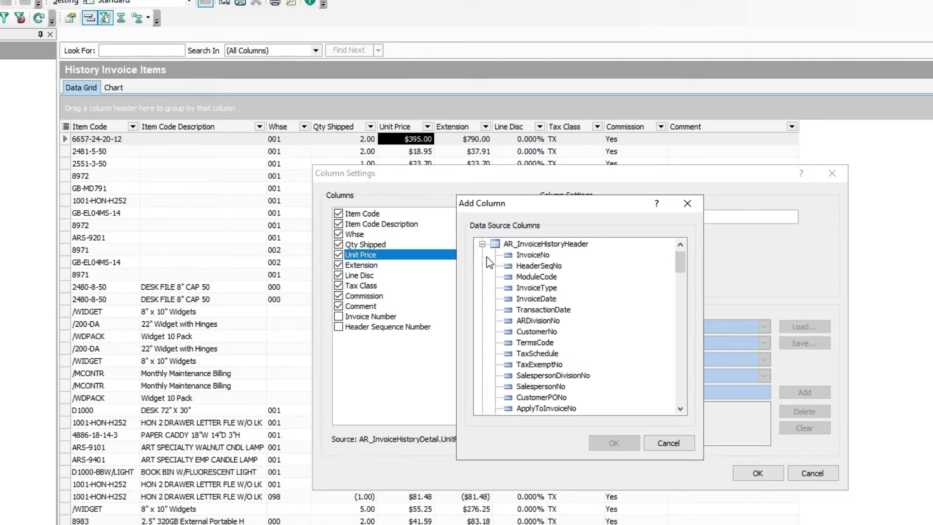
click(538, 333)
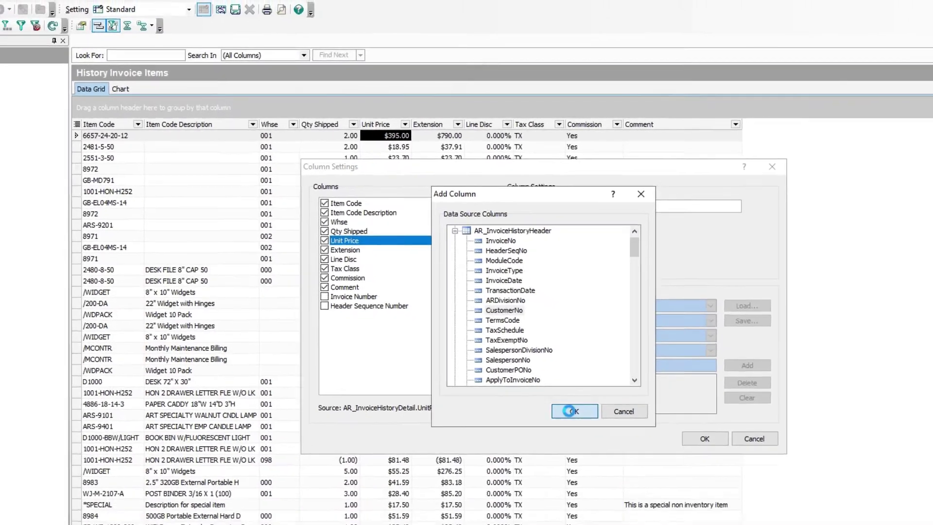
click(612, 443)
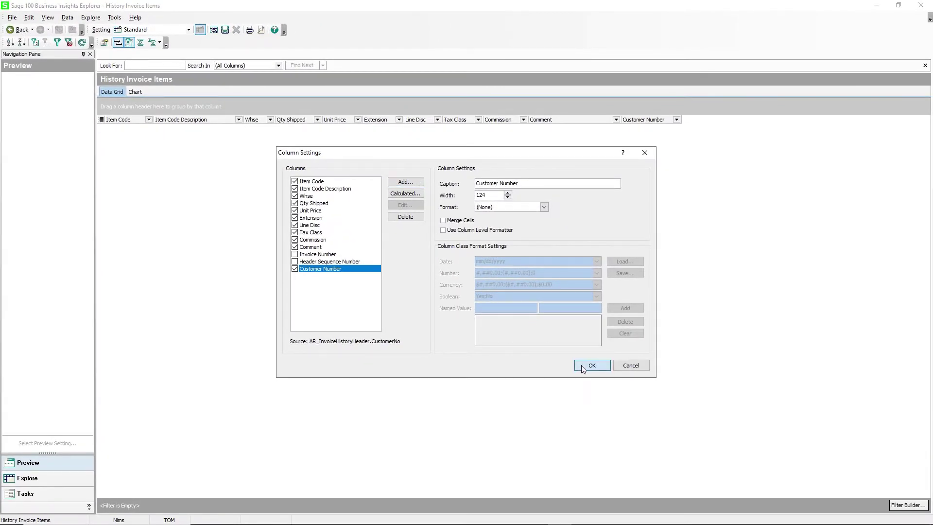
click(582, 365)
click(636, 122)
drag(286, 136, 116, 121)
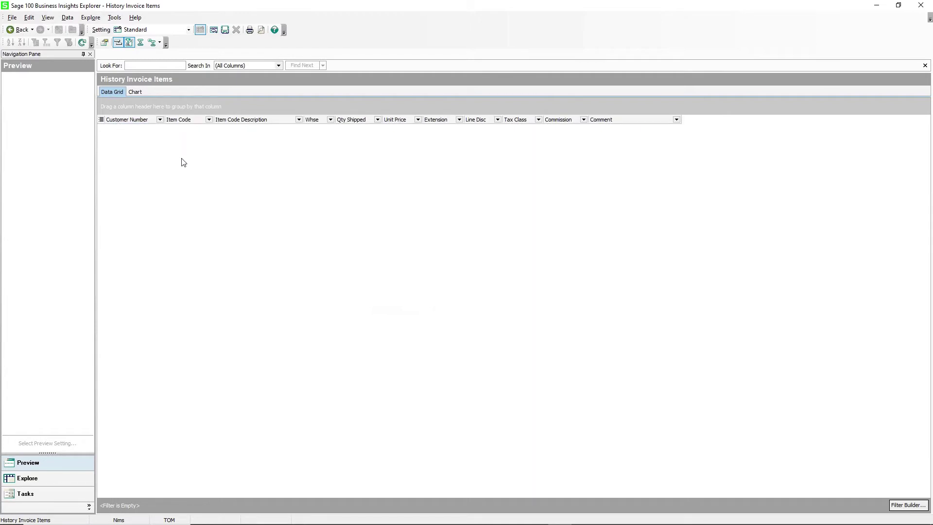
- Add the TransactionDate column from AR_InvoiceHistoryHeader to the invoice items grid with its format set to Date
right_click(186, 123)
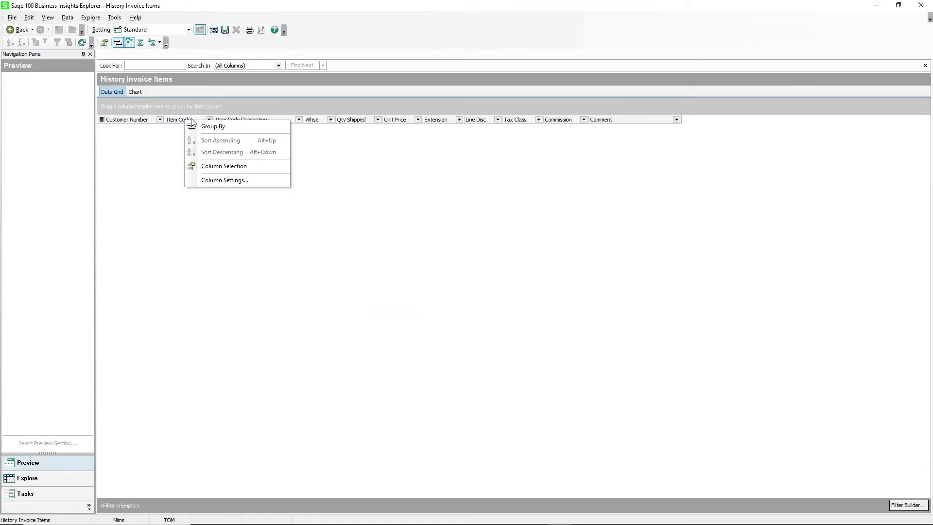
click(216, 180)
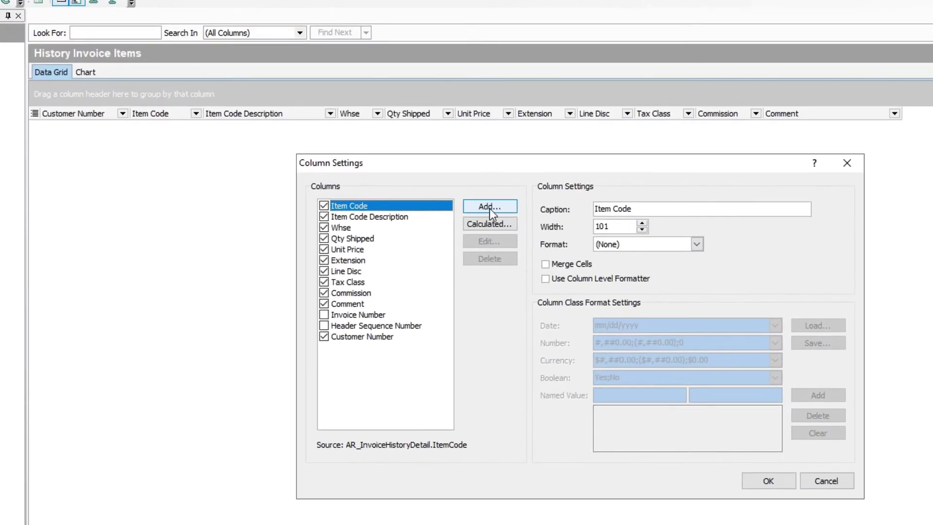
click(405, 181)
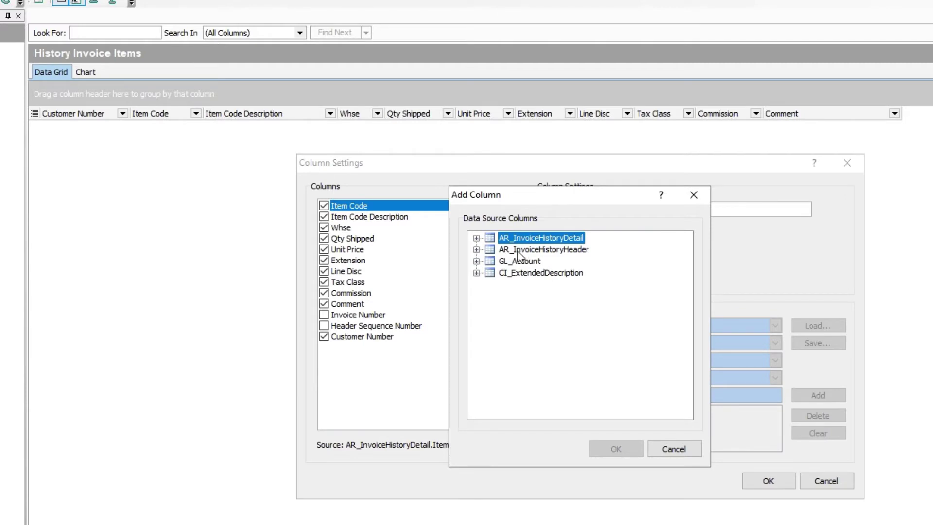
click(479, 250)
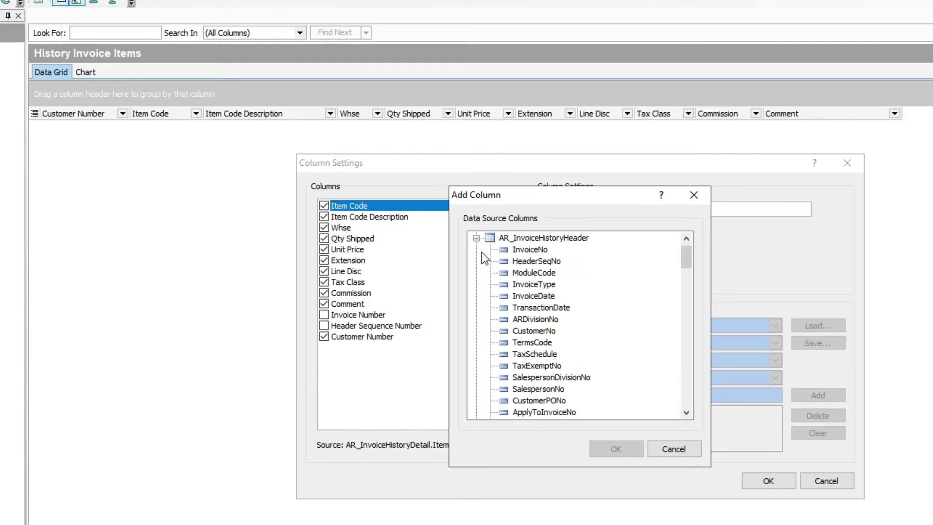
click(556, 311)
click(605, 450)
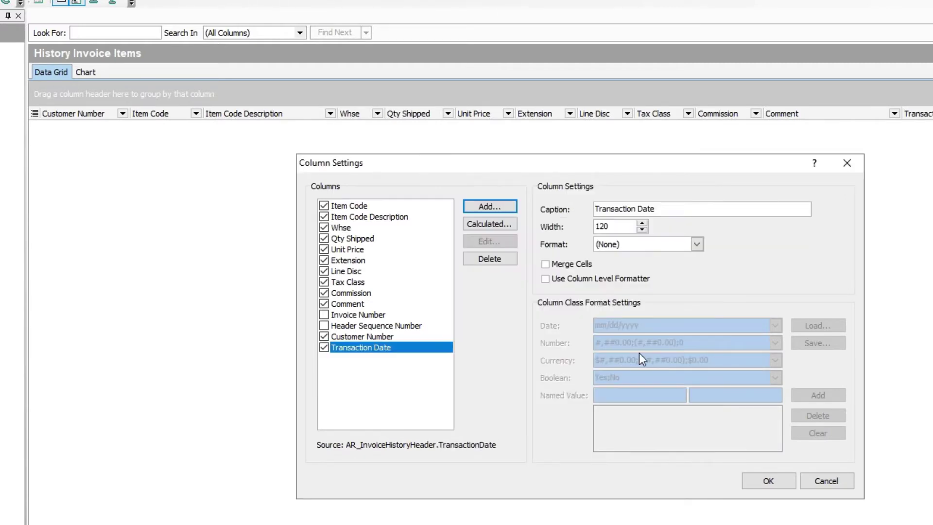
click(696, 247)
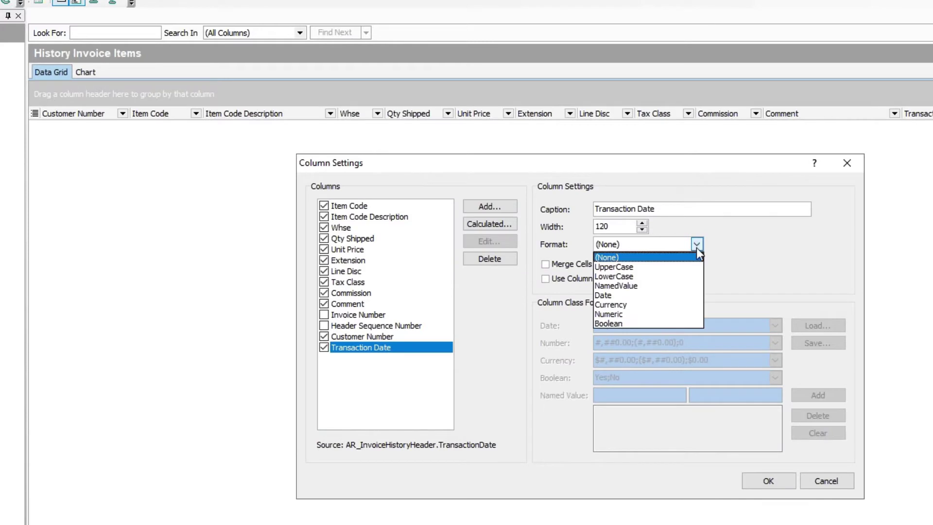
click(617, 294)
click(768, 481)
- Move the Transaction Date column between Customer Number and Item Code, and reload the grid data
drag(709, 119, 194, 126)
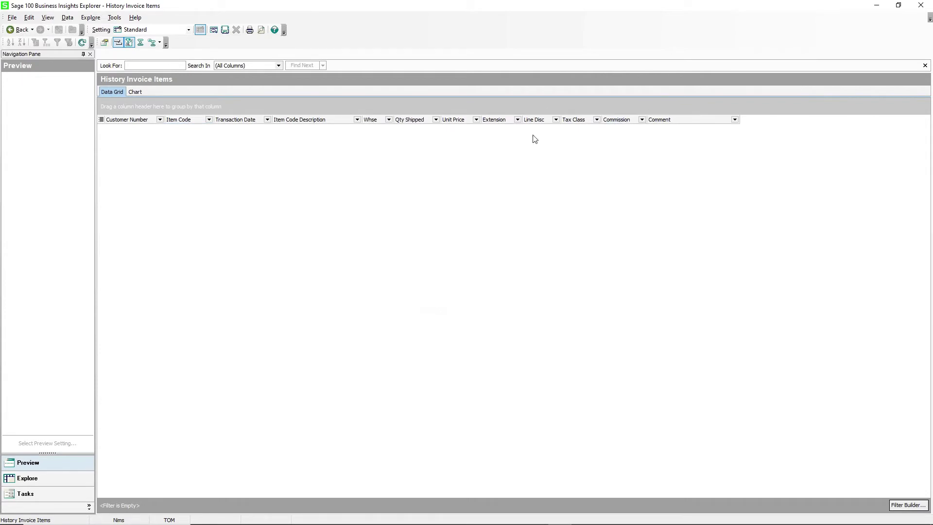
click(246, 122)
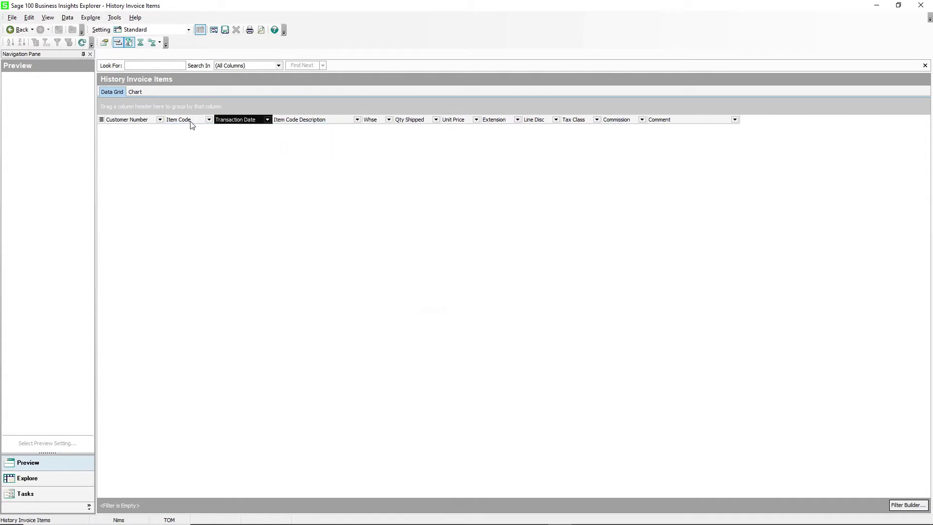
ctrl+click(194, 121)
drag(259, 124, 244, 125)
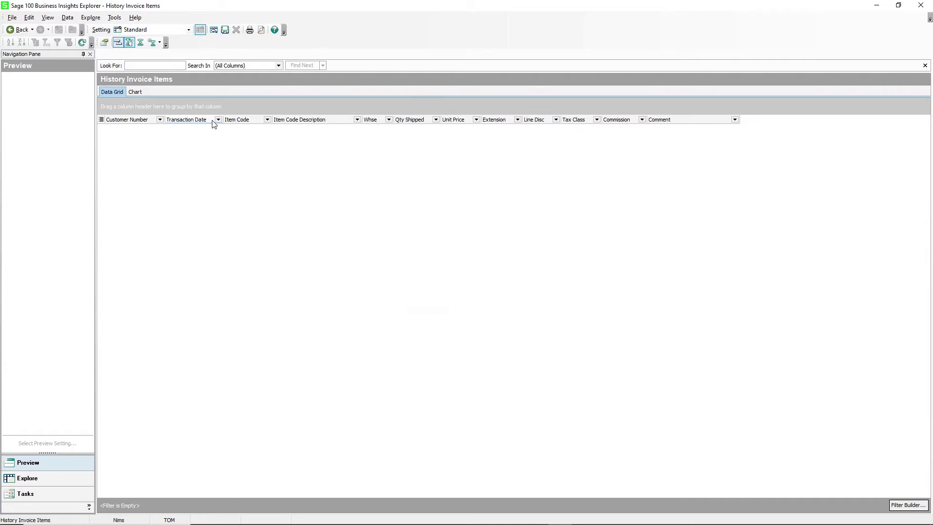
click(82, 43)
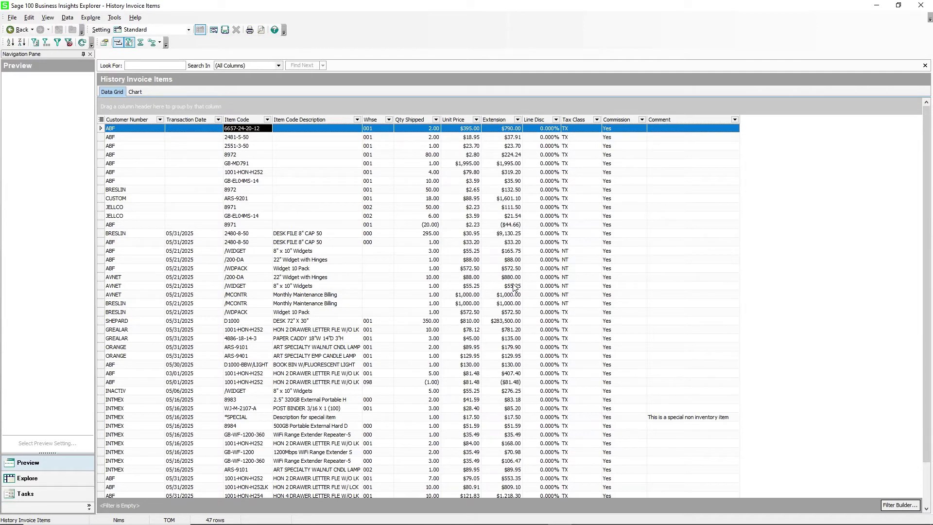
- Group the invoice items by Customer Number and add a Sum of Extension to the group summary footers
click(141, 120)
drag(142, 106, 143, 106)
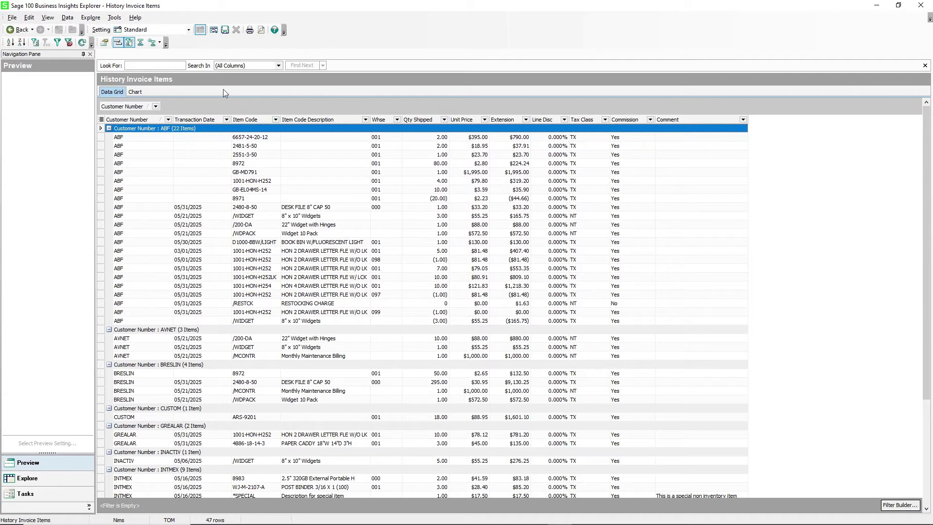
click(154, 44)
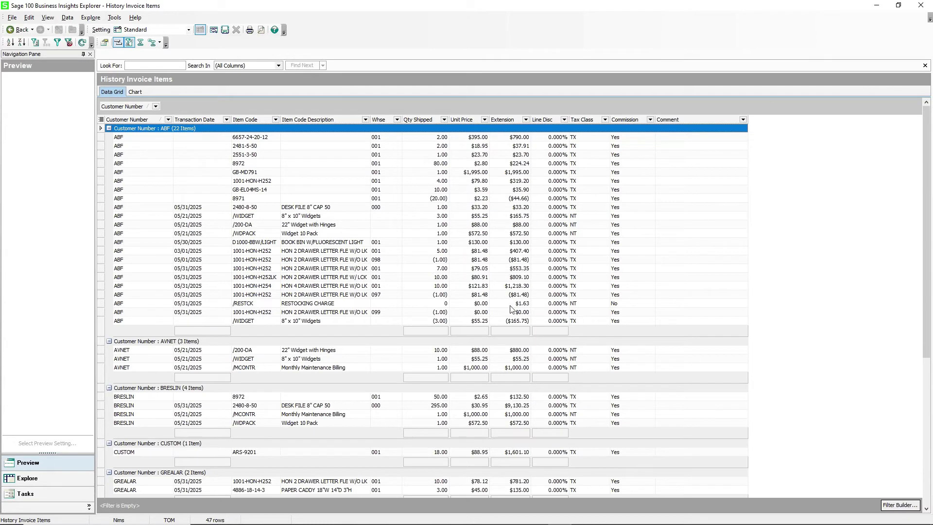
mouse_move(515, 332)
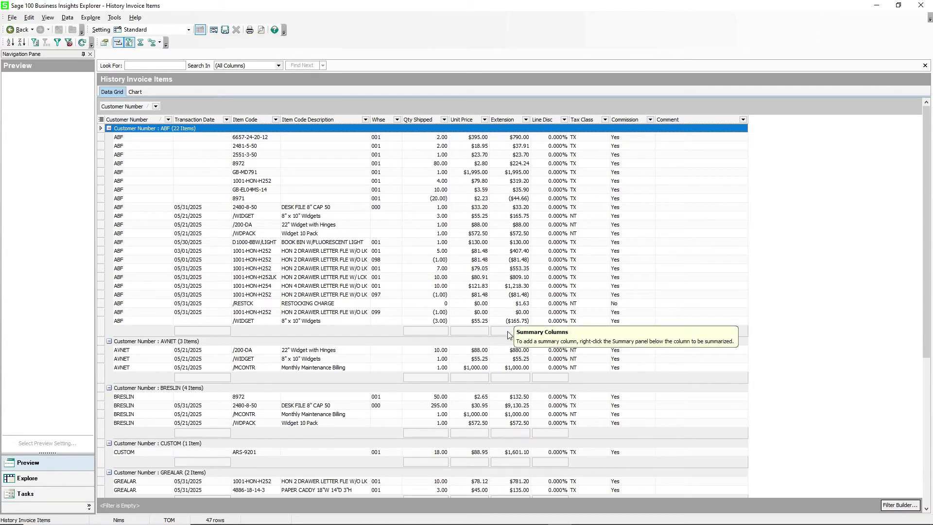
right_click(509, 334)
click(519, 351)
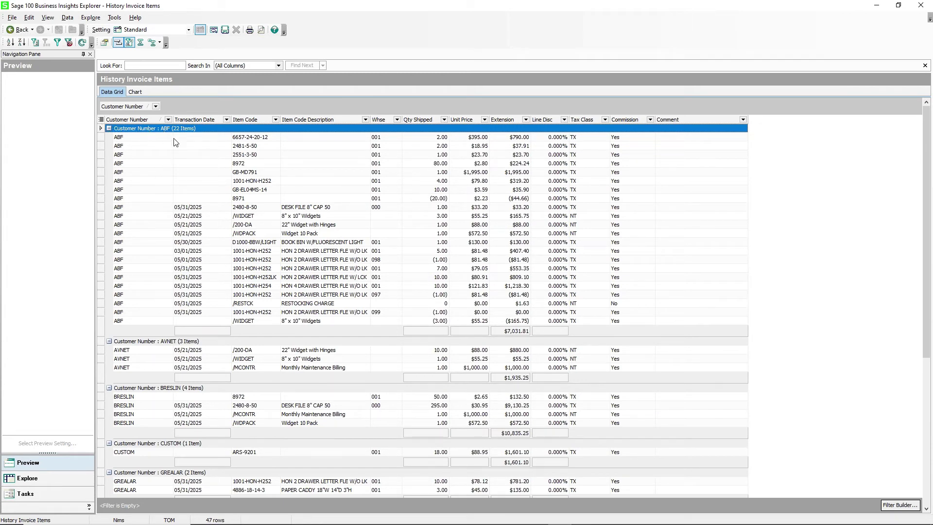
- Collapse the first four customer groups one by one, briefly reopening the first group
click(109, 129)
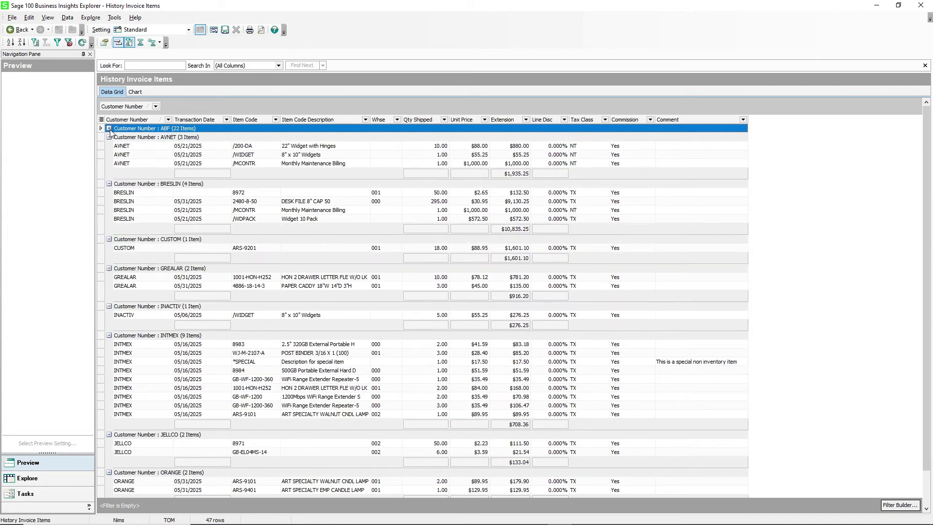
click(108, 137)
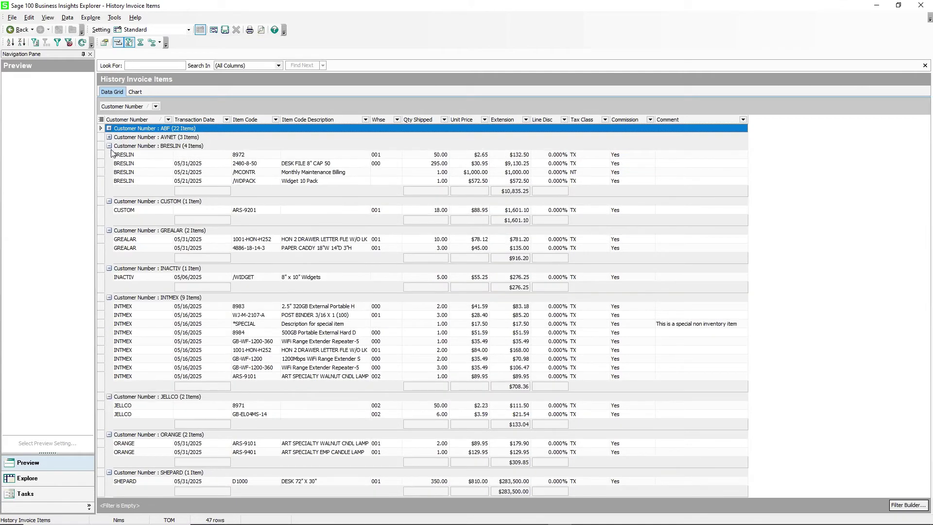
click(109, 145)
click(109, 154)
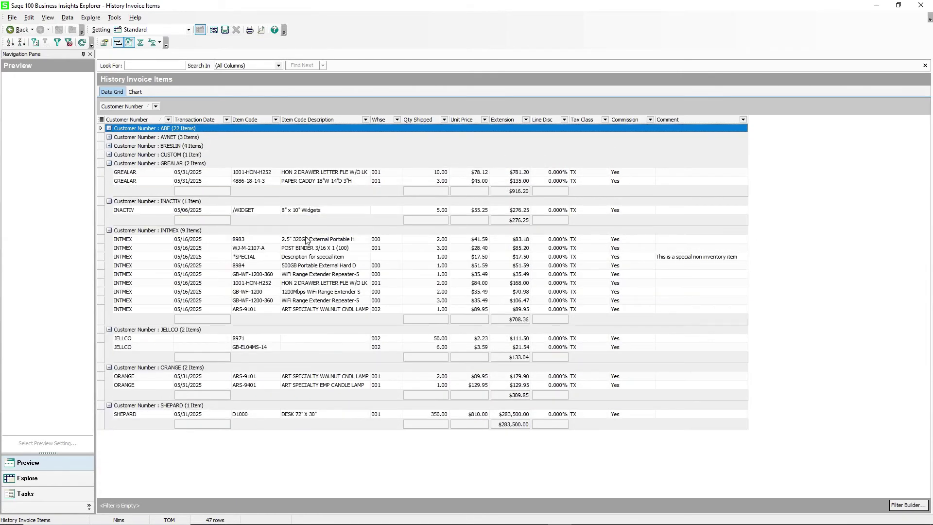
click(109, 129)
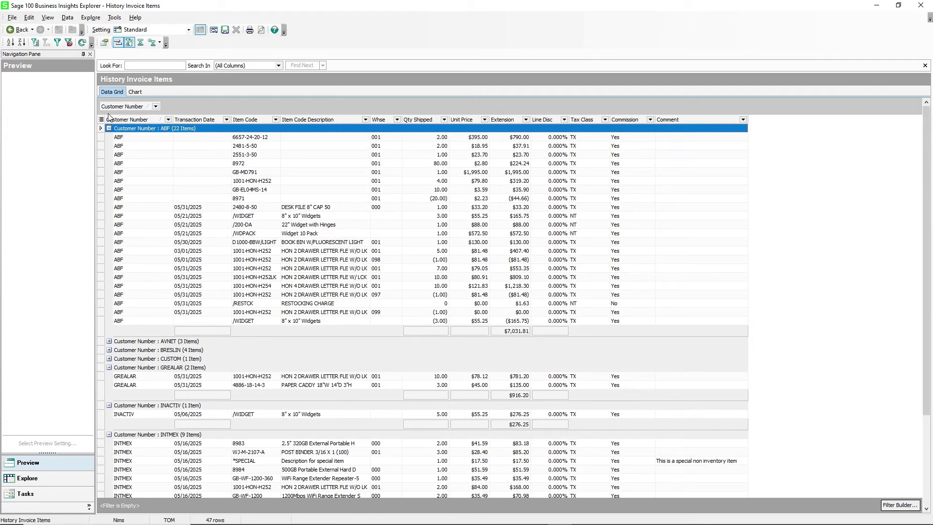
click(110, 129)
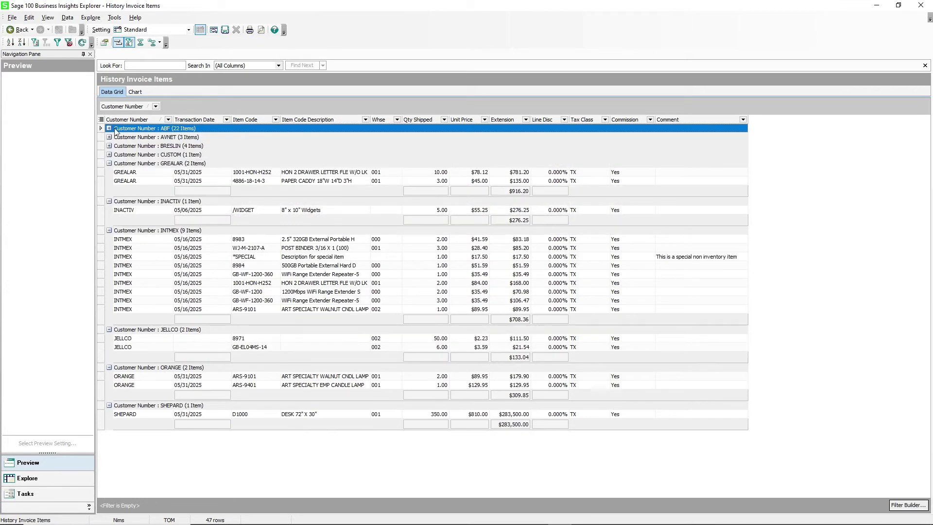
- Set the group summary footers to Always Visible, then expand all customer groups
right_click(179, 130)
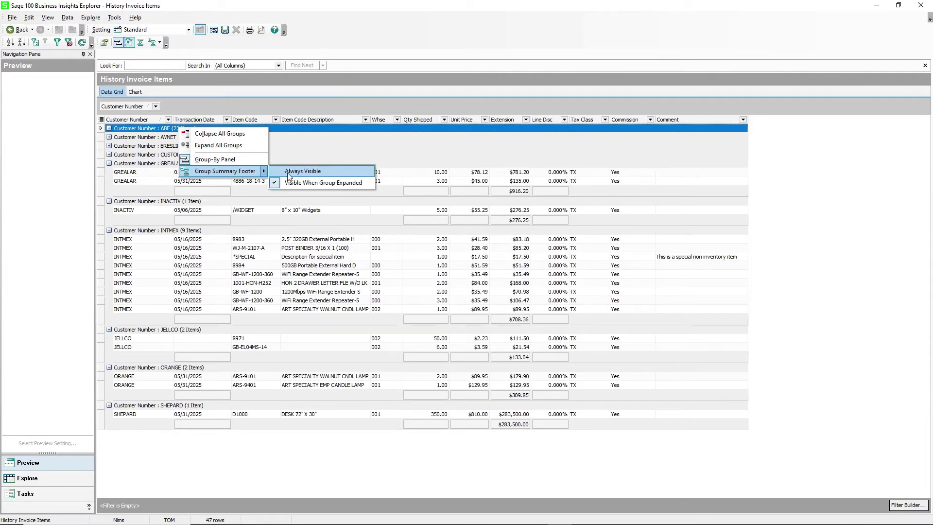
click(290, 172)
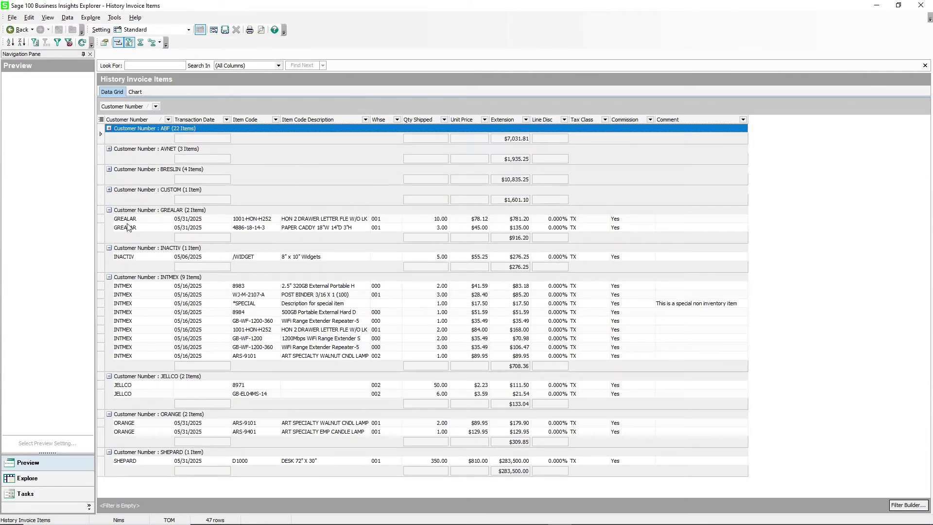
click(109, 210)
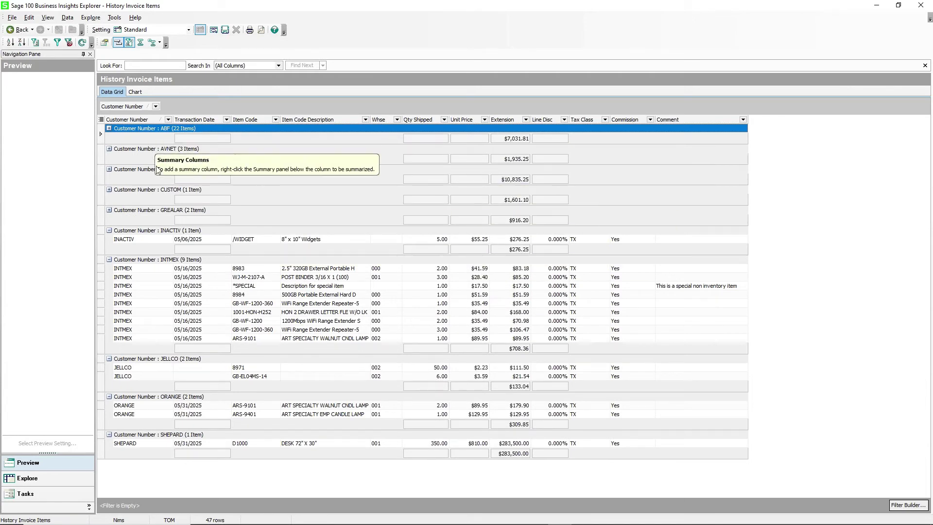
right_click(111, 133)
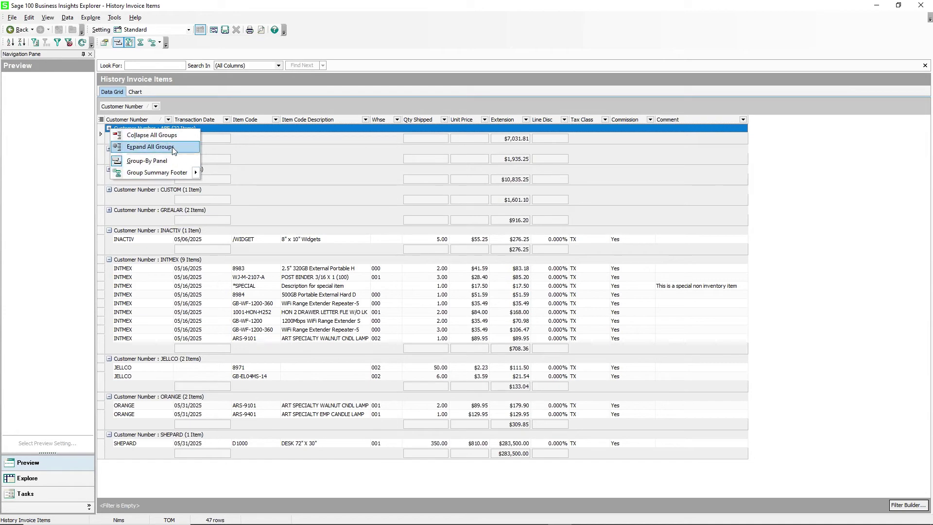
click(172, 147)
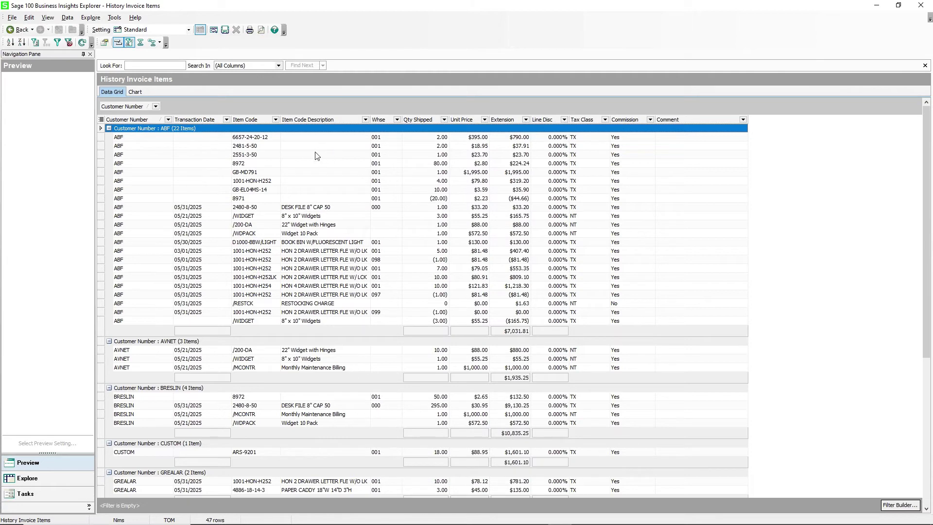
- Add Item Code as a second grouping level and reorder the grouping to Item Code first, Customer Number second
drag(209, 108, 208, 108)
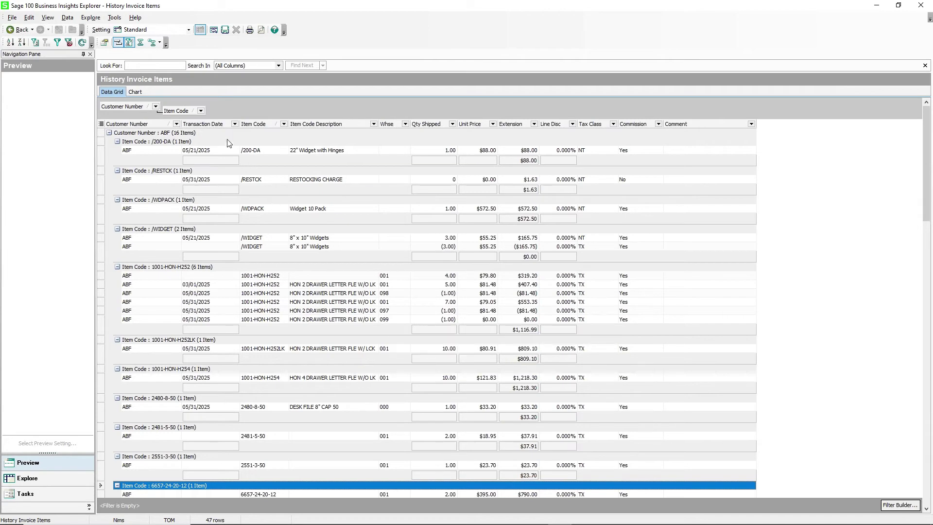
click(123, 108)
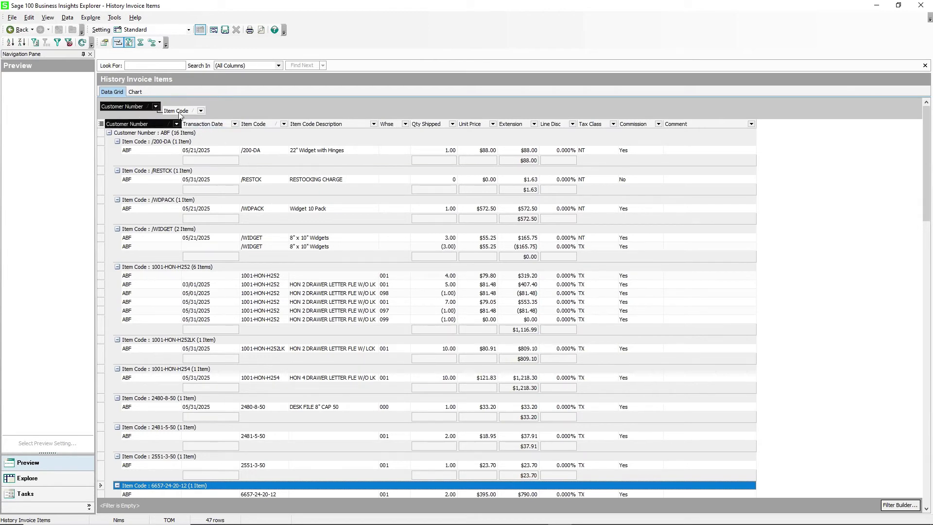
drag(235, 112, 235, 112)
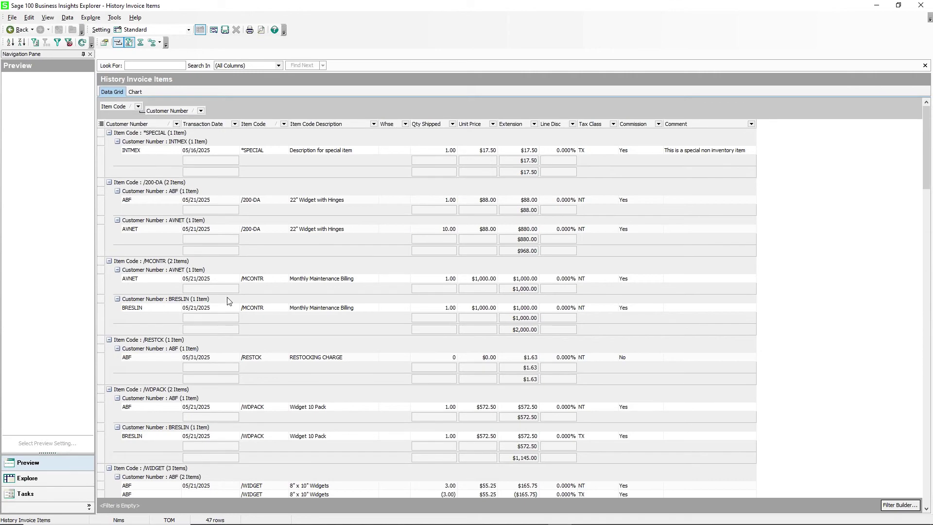
- Save the grouped view as a public setting named Sales By Item and Customer and close the explorer window
scroll(226, 303, down, 8)
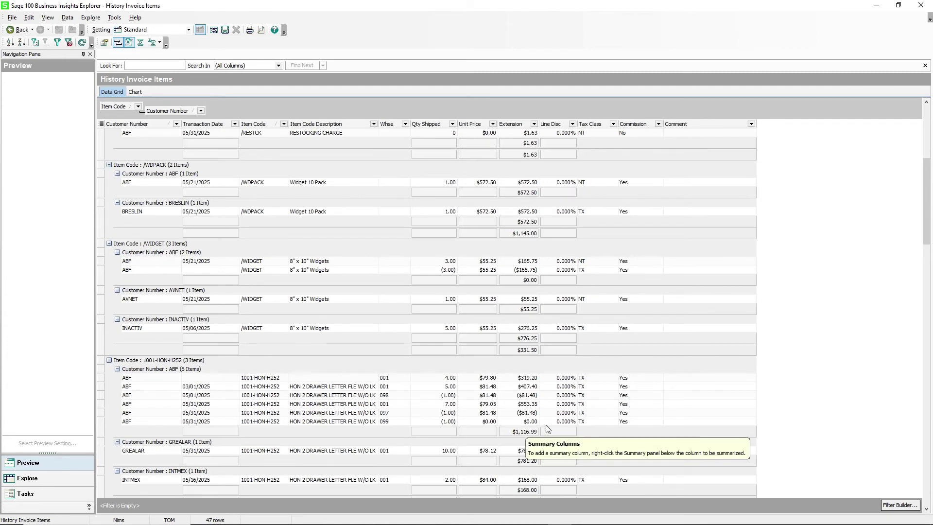
scroll(566, 406, down, 3)
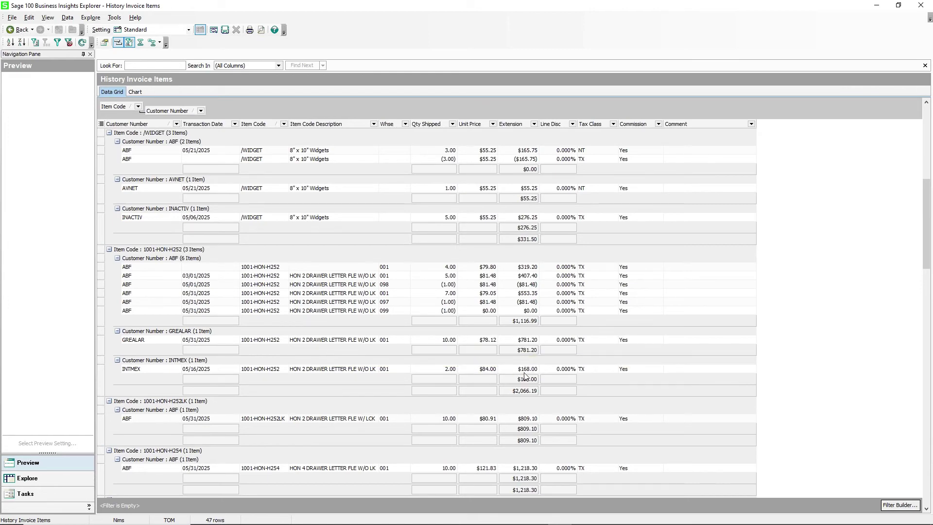
scroll(361, 355, up, 6)
scroll(361, 356, up, 2)
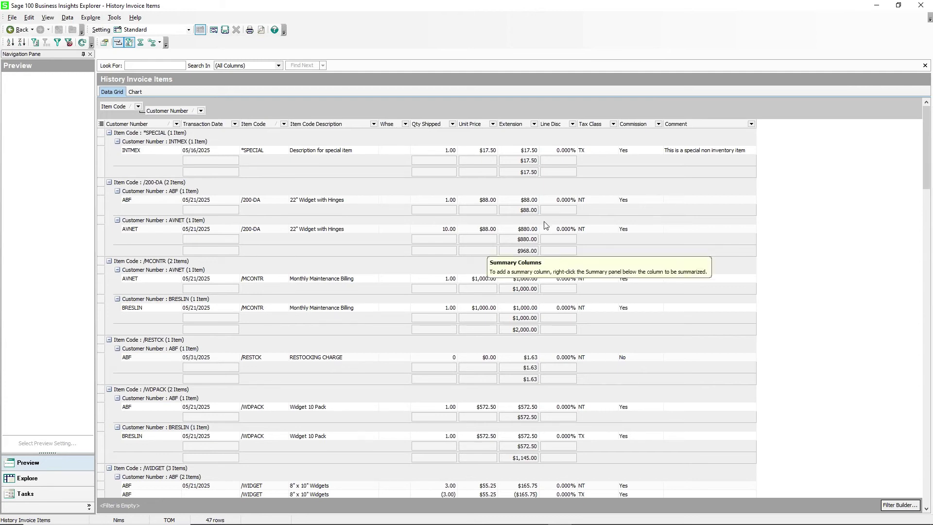
click(12, 18)
click(49, 78)
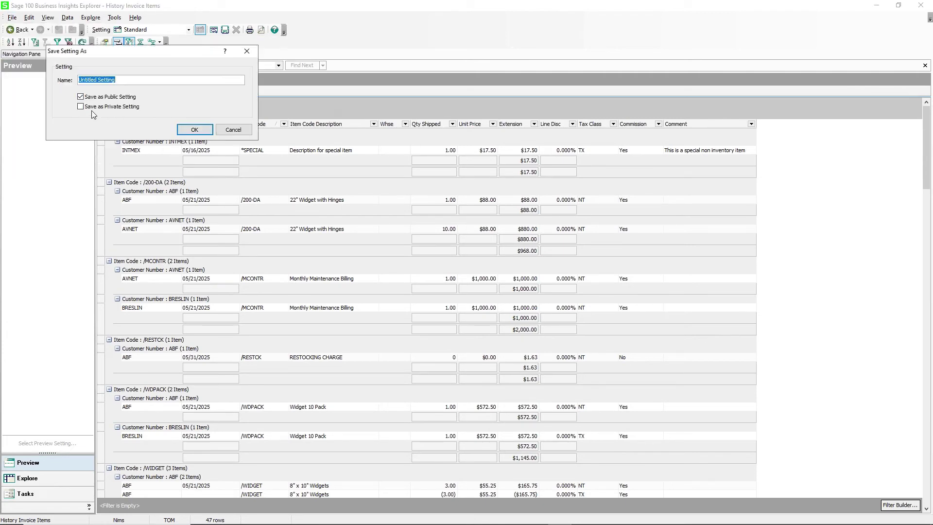
text(Sales By Item and Customer)
key(Return)
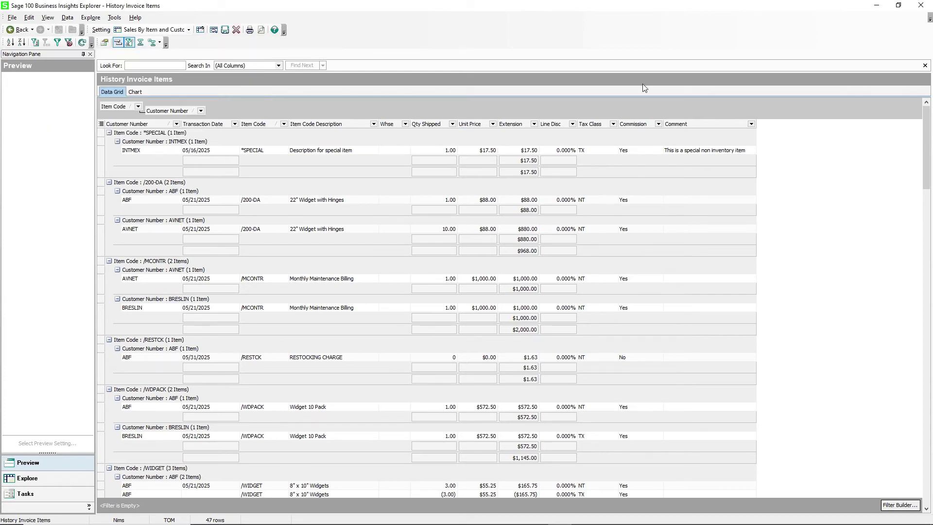
click(921, 7)
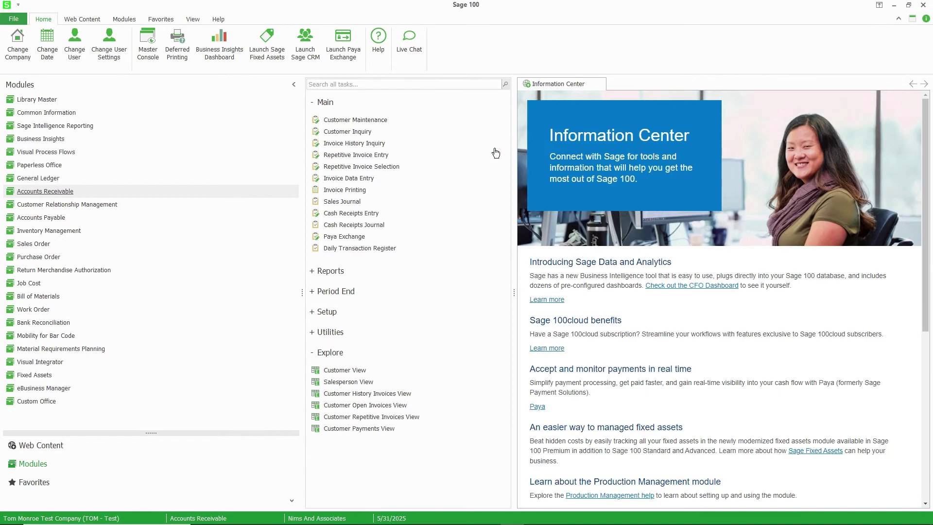
- Reopen the Customer History Invoices View and open its History Invoice Items preview as a separate view
click(349, 396)
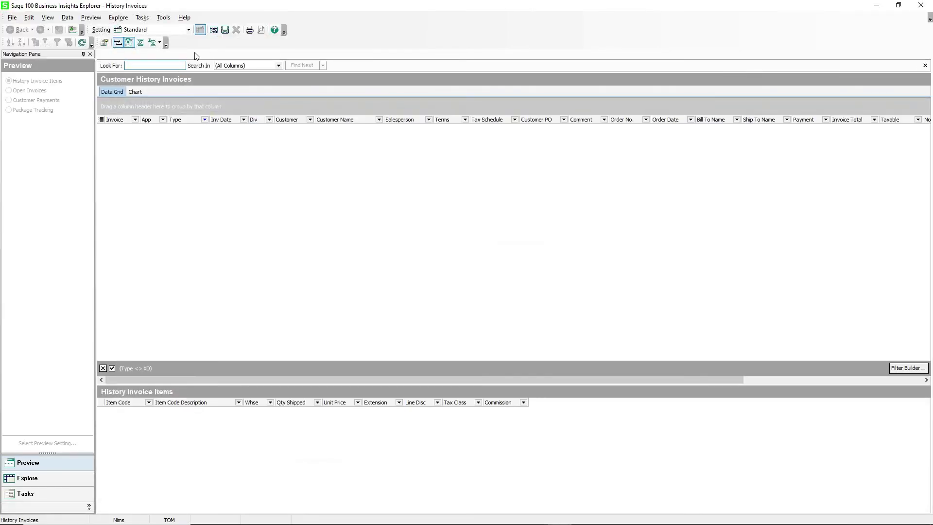
click(190, 31)
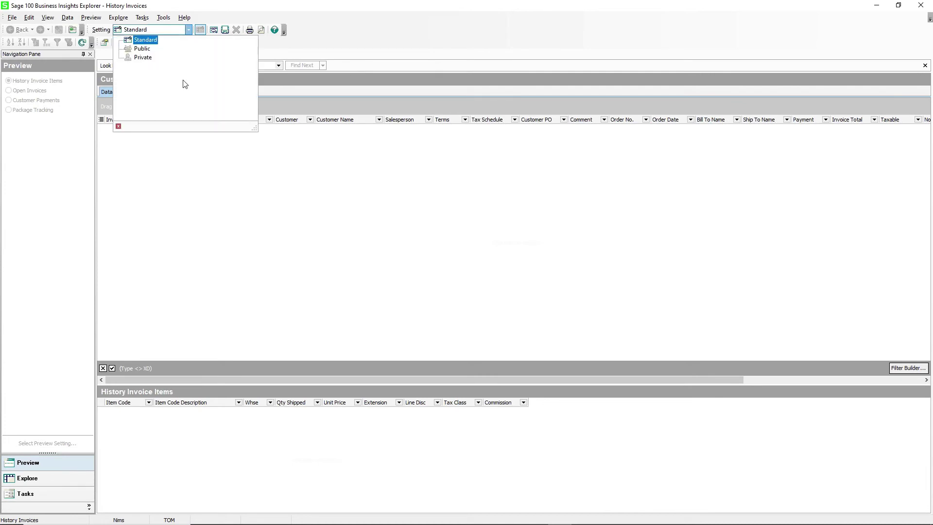
click(194, 190)
right_click(199, 451)
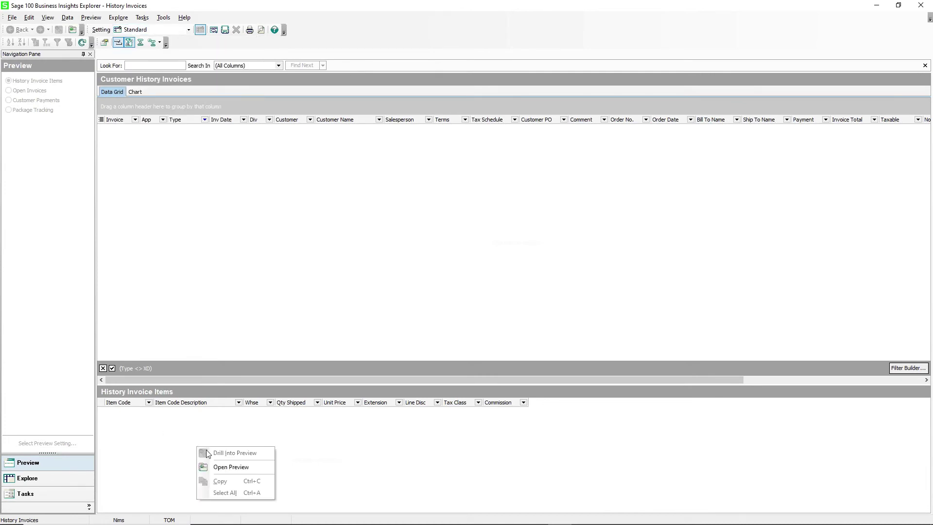
click(224, 470)
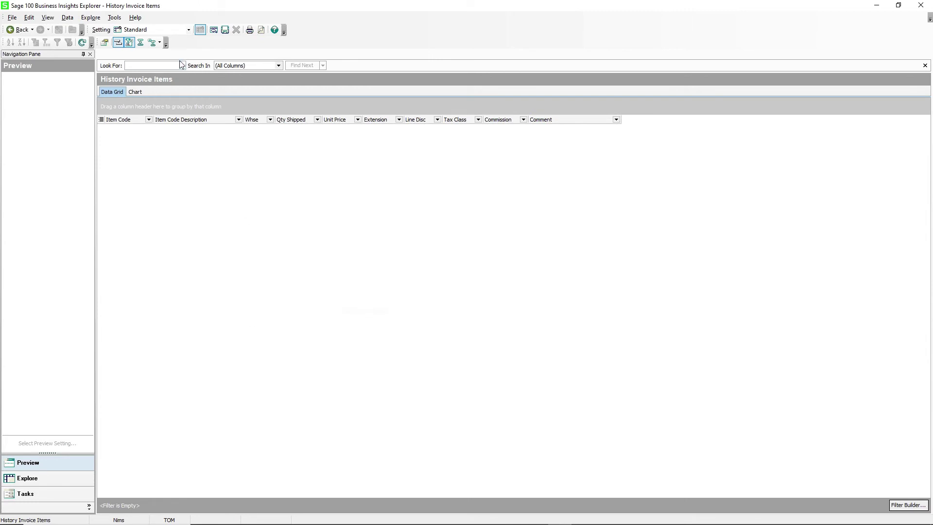
- Apply the public setting Sales By Item and Customer, load its data, and close the explorer window
click(189, 30)
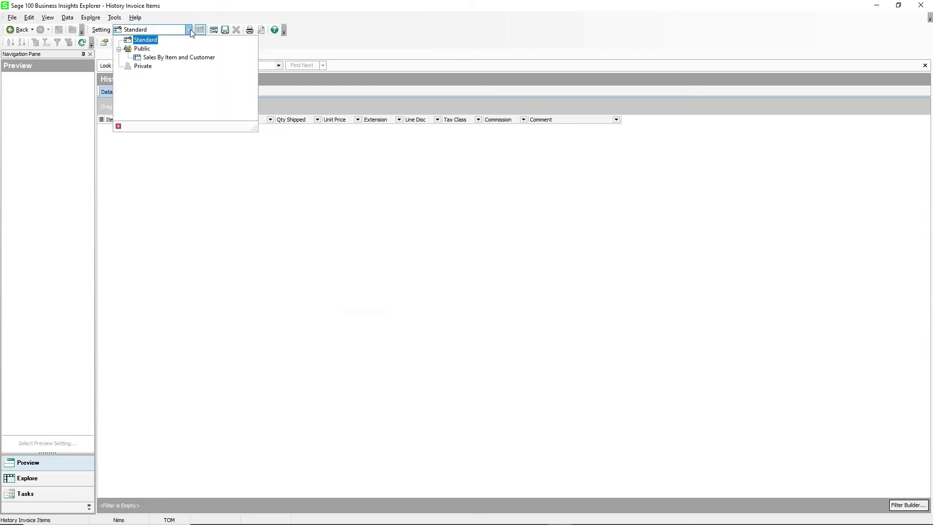
click(171, 58)
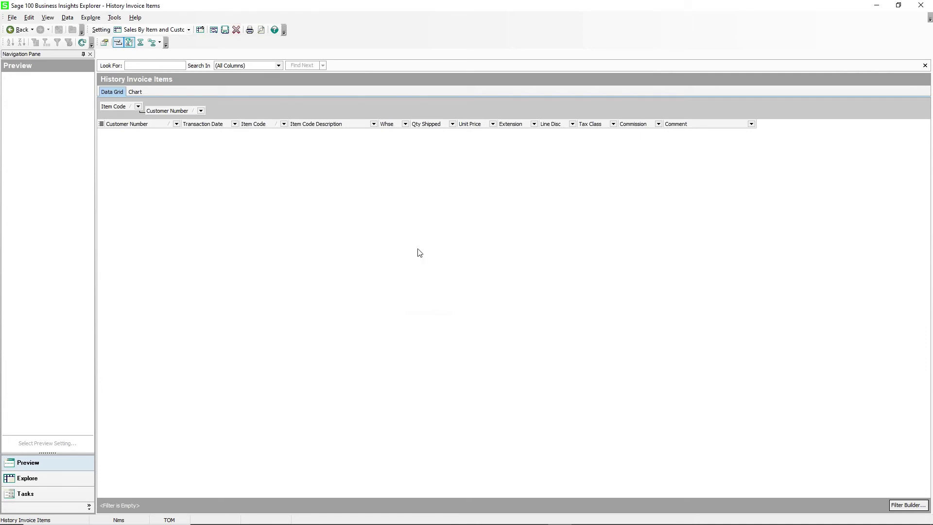
click(83, 45)
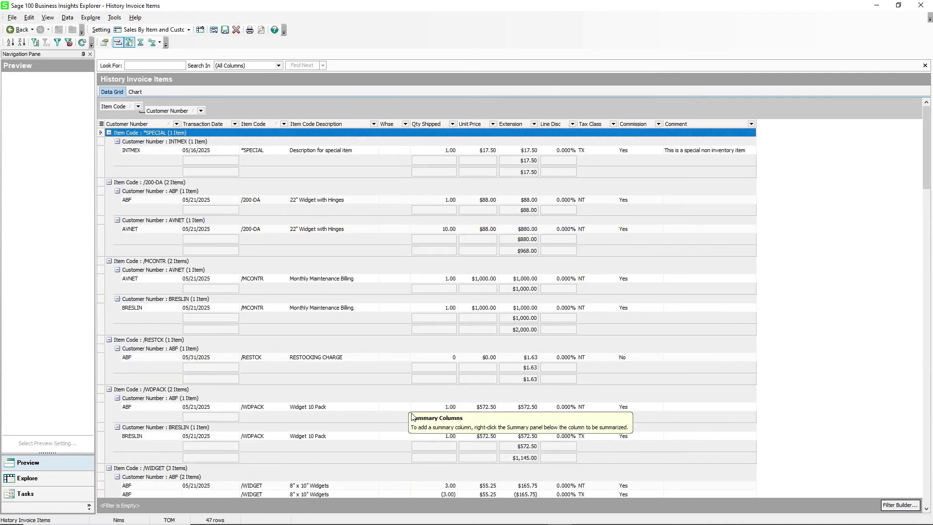
click(920, 6)
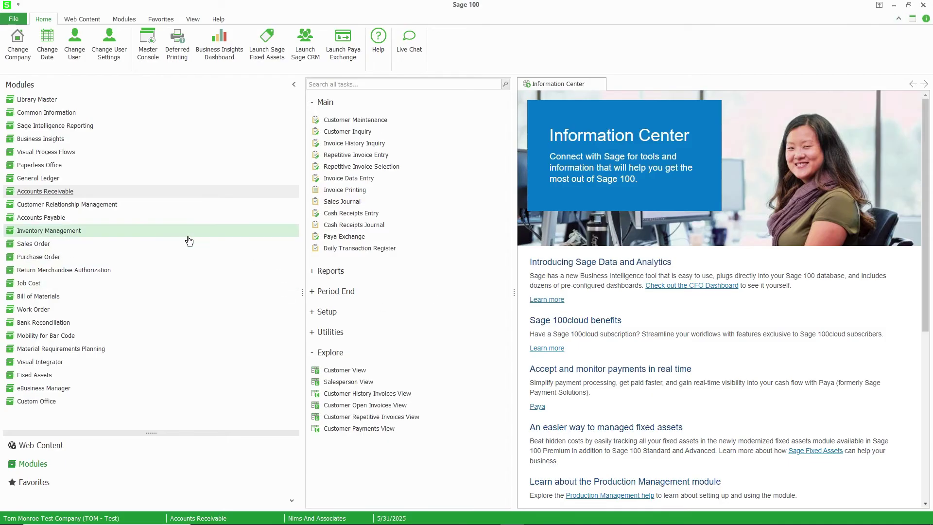
- Open the Vendor History Invoices View from Accounts Payable, load its data, and open the Vendor History Invoice Detail preview unfiltered
click(51, 220)
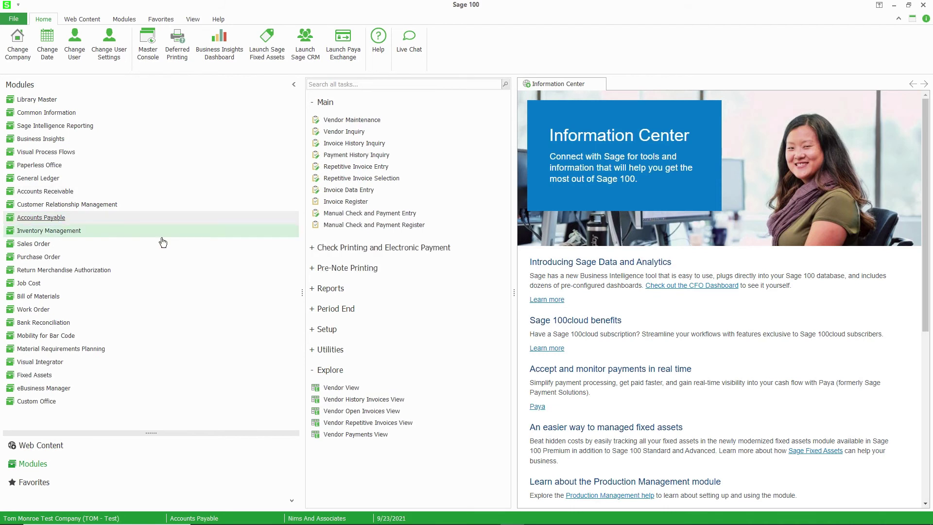
click(357, 399)
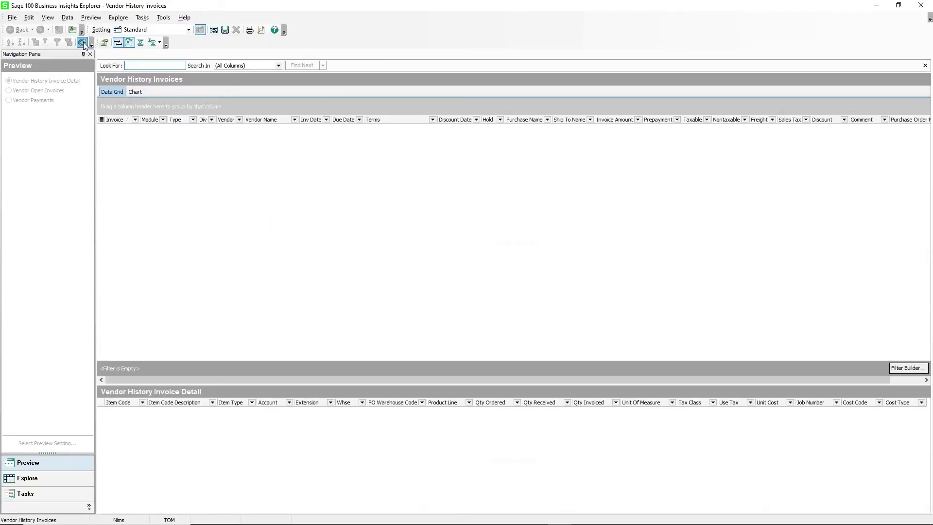
right_click(279, 442)
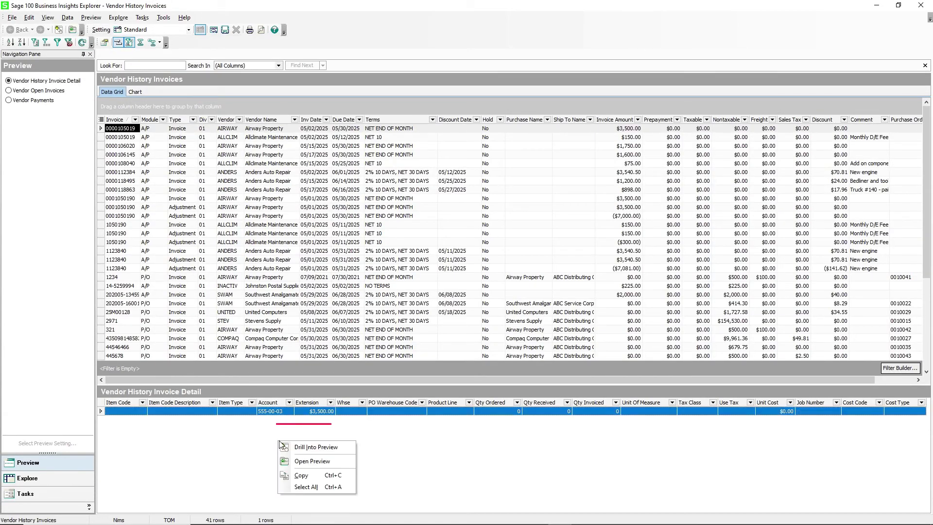
click(311, 461)
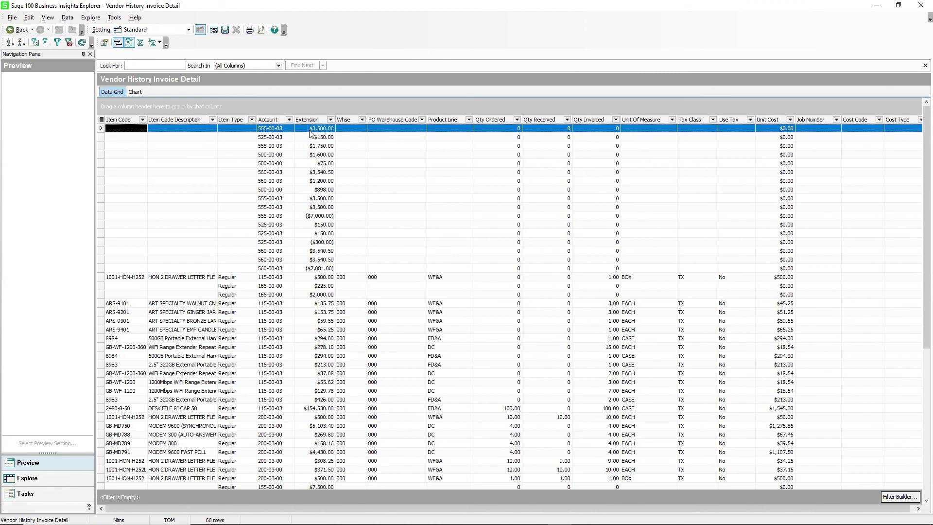
- Group the vendor invoice detail by Account and add a Sum of Extension to the group summary footers
click(276, 120)
drag(141, 103, 141, 103)
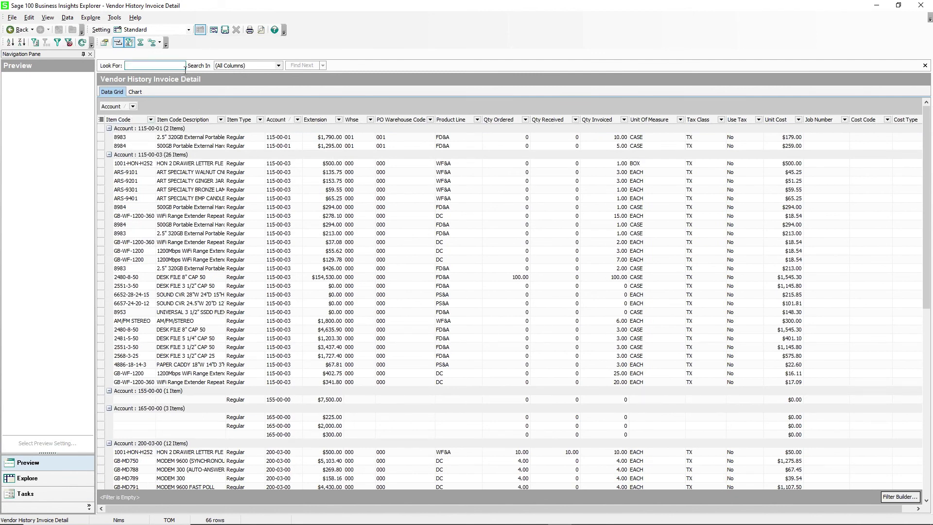
click(145, 41)
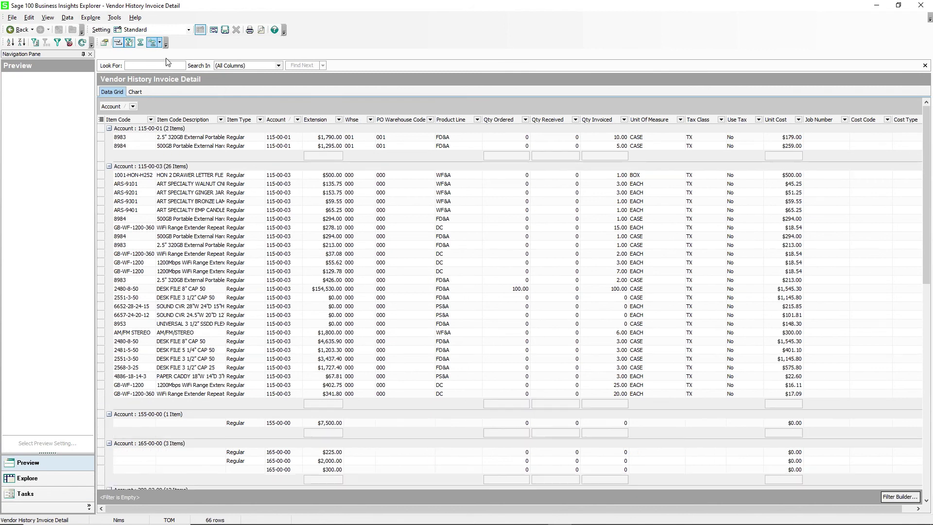
right_click(329, 155)
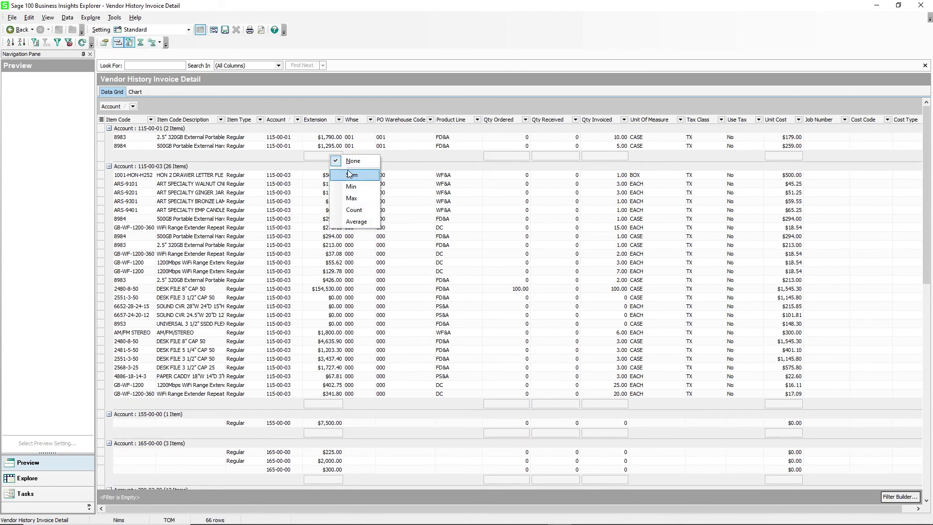
click(351, 174)
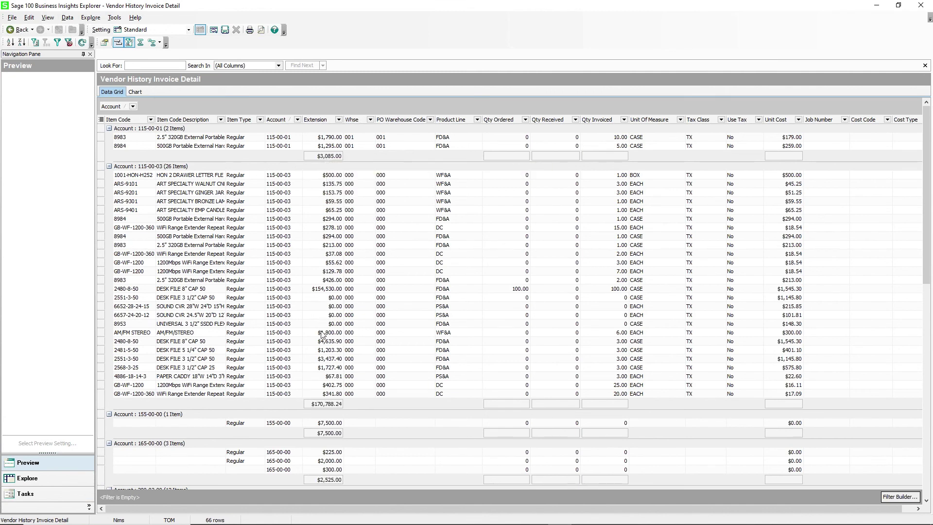